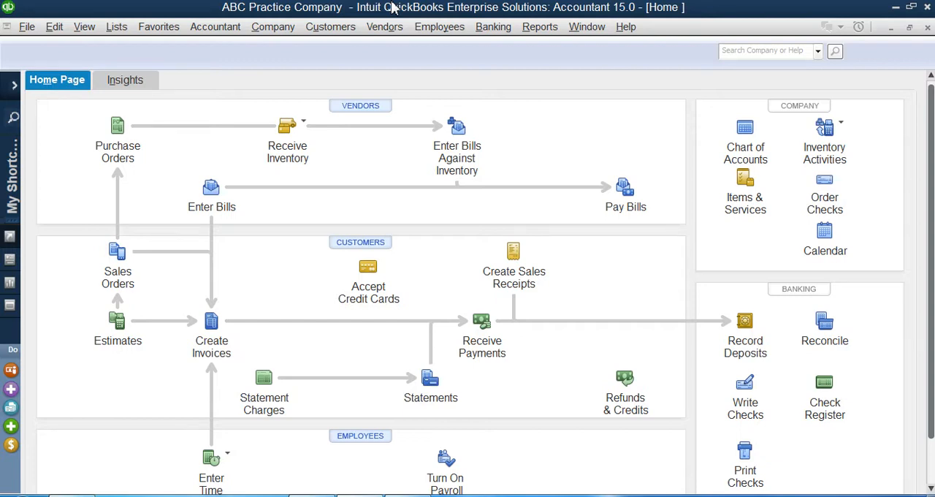
Open the Vendor Center and start a new single vendor record
click(384, 29)
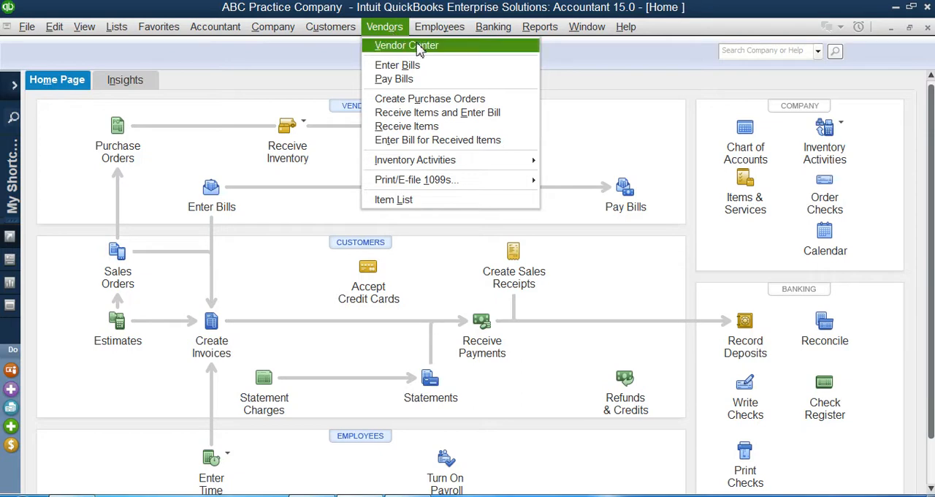
click(464, 51)
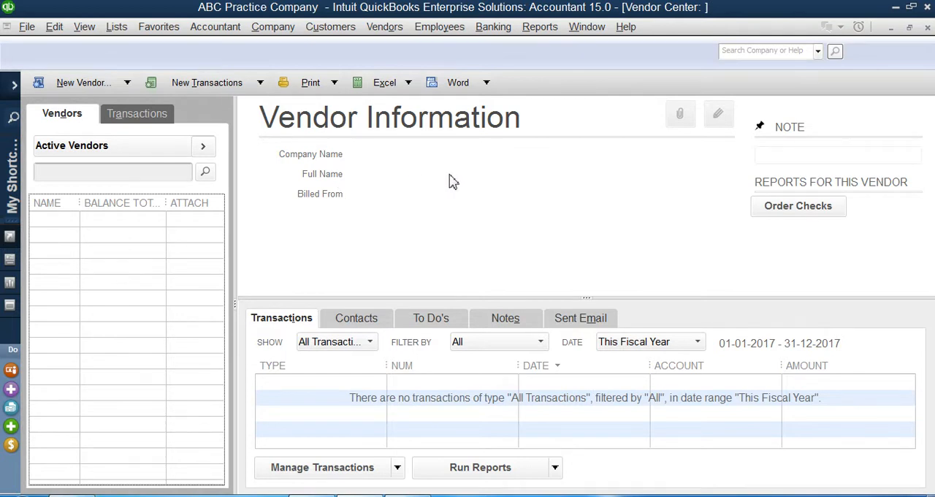
click(107, 89)
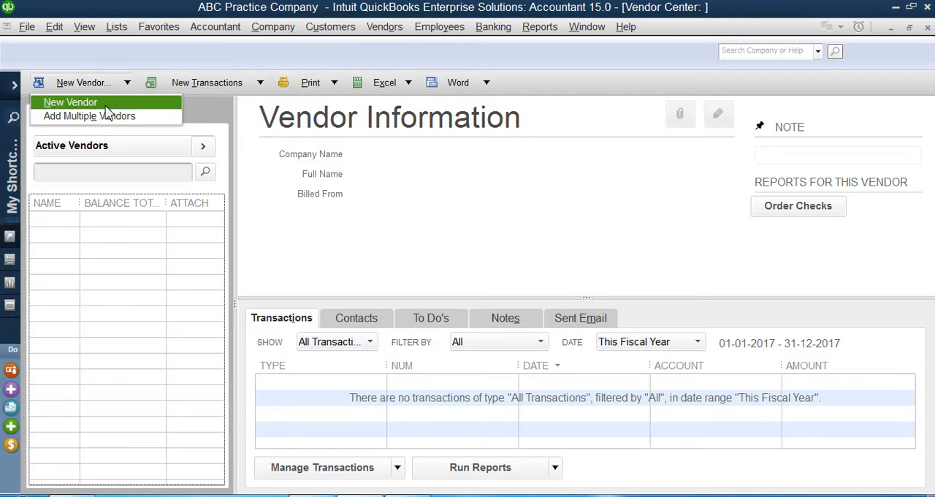
click(105, 107)
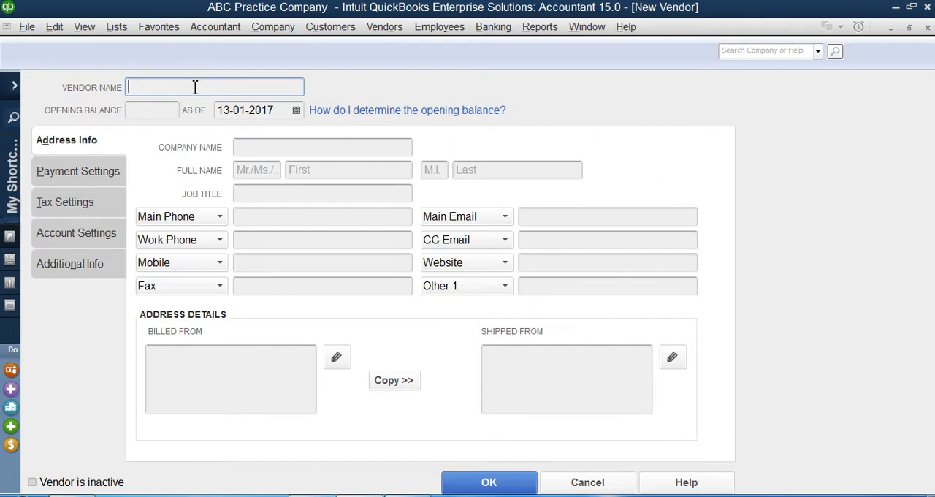
Enter "Ahmad & Co." as the vendor name and copy it for reuse
text(AHma)
key(BackSpace)
key(BackSpace)
key(BackSpace)
text(hmad & Co.)
double_click(217, 88)
drag(217, 87, 126, 87)
right_click(140, 87)
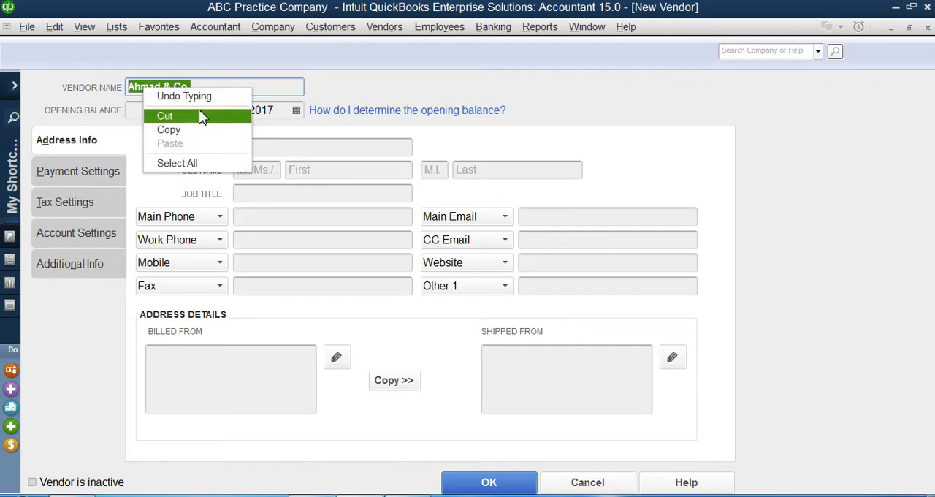
click(196, 129)
click(245, 88)
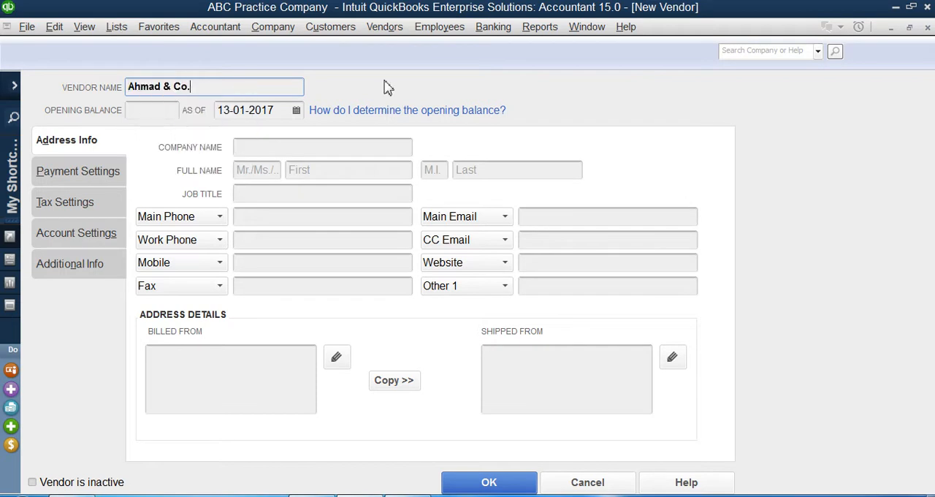
Set the vendor's opening balance to 10,000 as of 01-01-2017
click(135, 111)
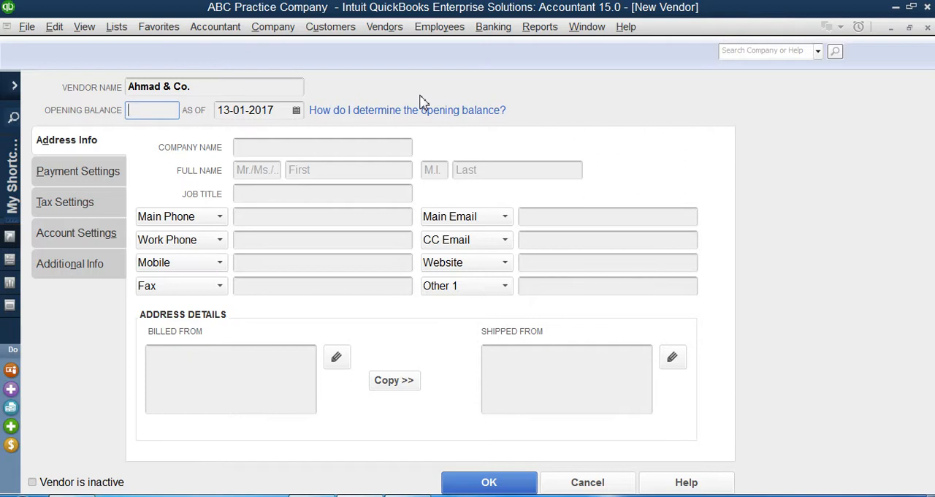
text(10000)
click(260, 110)
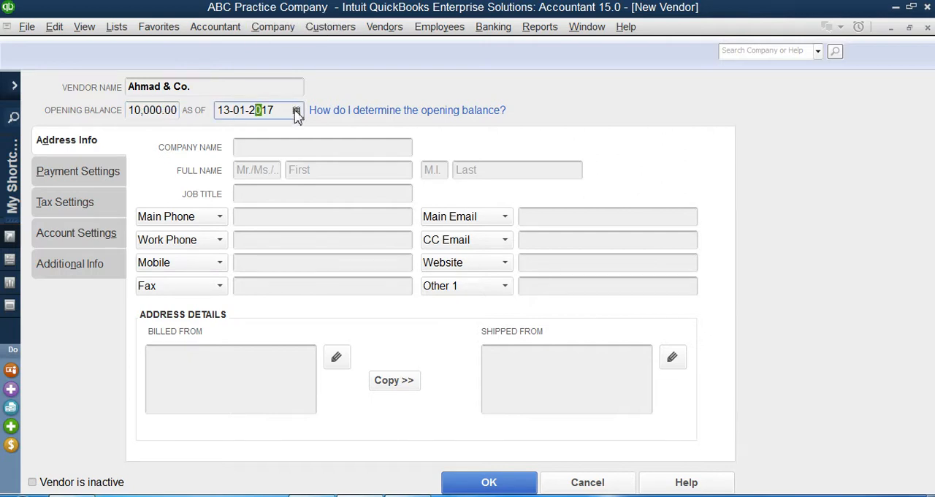
click(296, 110)
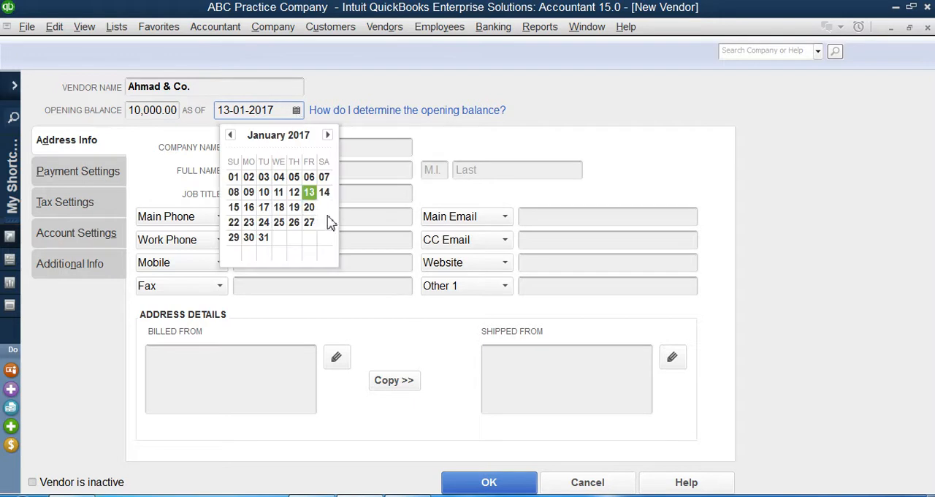
click(234, 178)
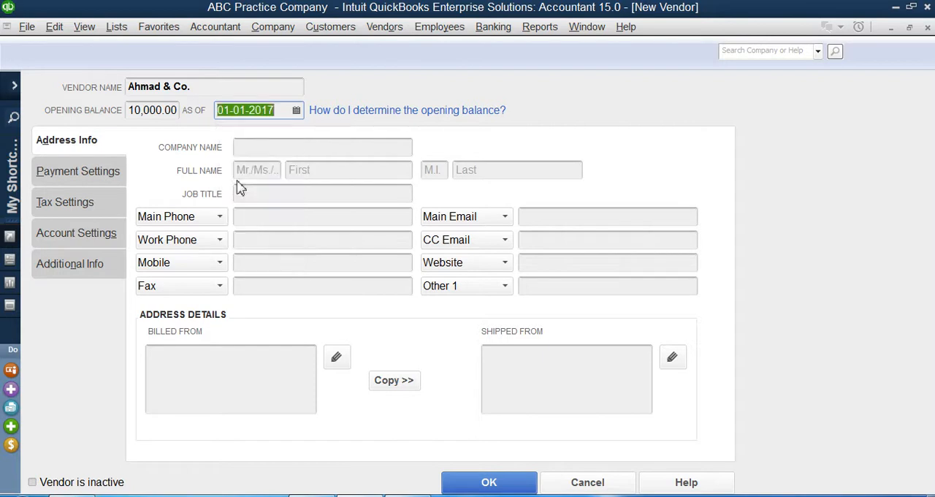
Copy the vendor name "Ahmad & Co." into the company name
click(276, 150)
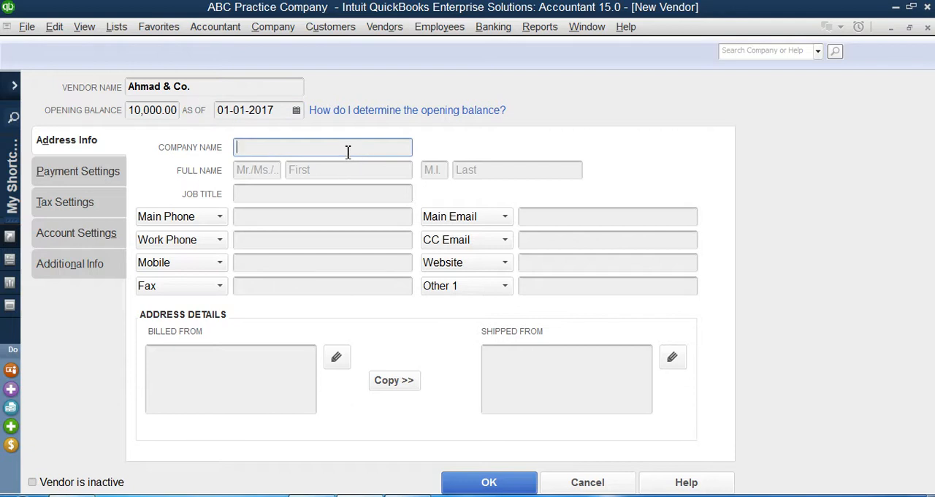
drag(206, 89, 130, 91)
key(ctrl+c)
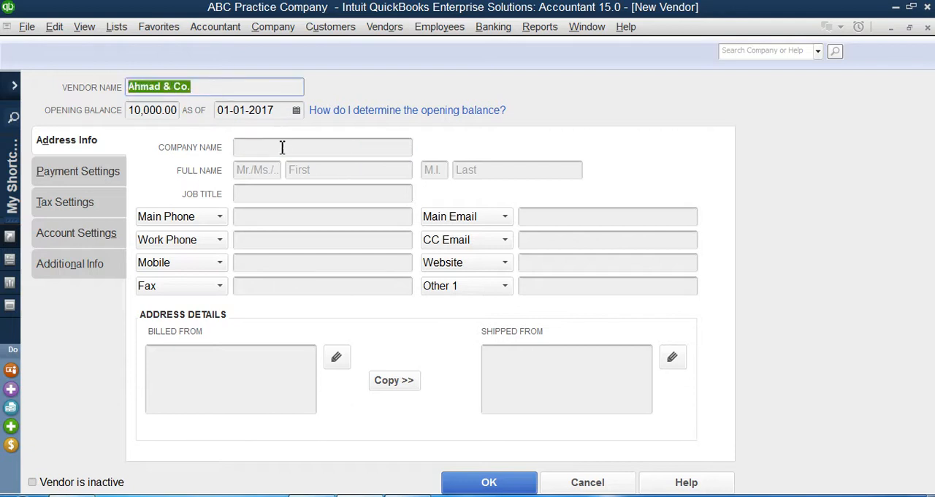
click(282, 149)
key(ctrl+v)
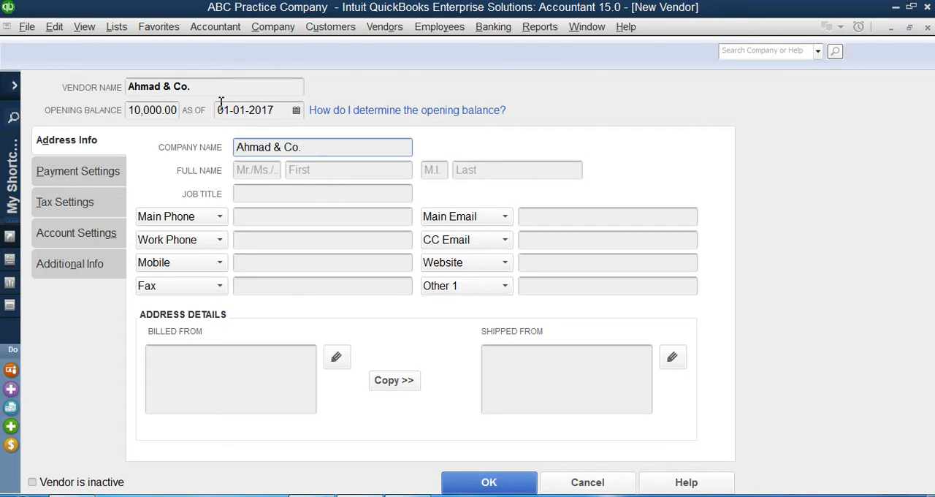
drag(202, 88, 122, 86)
drag(302, 149, 238, 150)
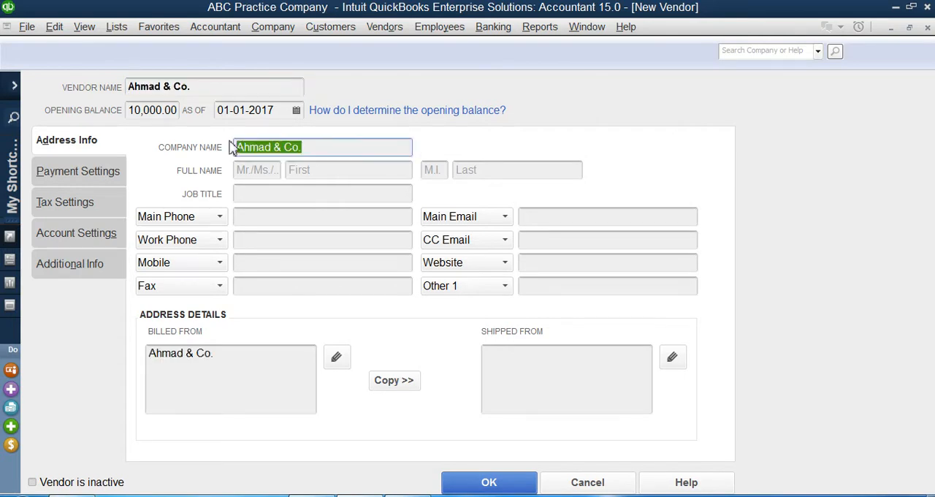
drag(203, 86, 130, 87)
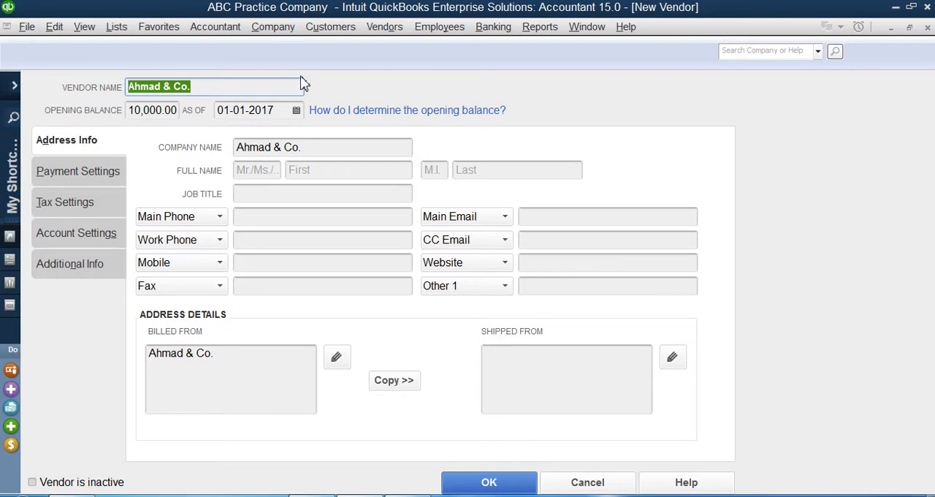
click(282, 87)
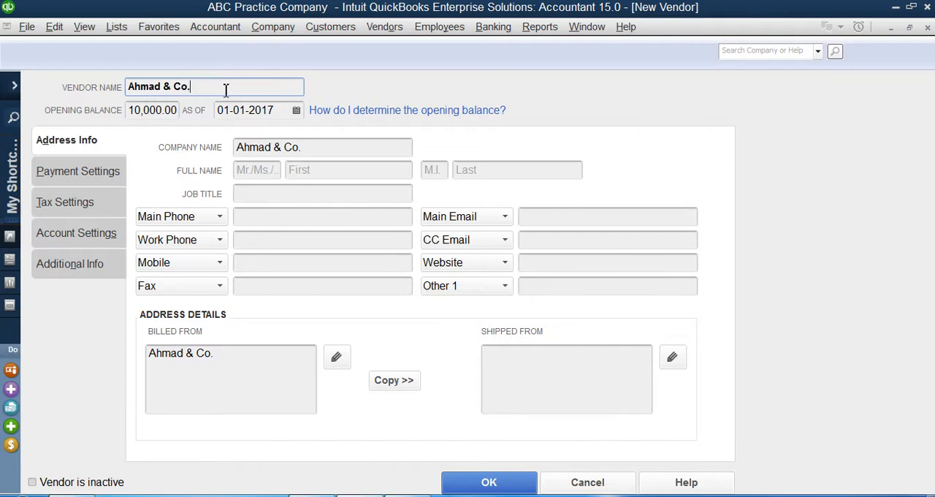
key(BackSpace)
key(BackSpace)
key(BackSpace)
key(BackSpace)
key(BackSpace)
key(BackSpace)
click(351, 149)
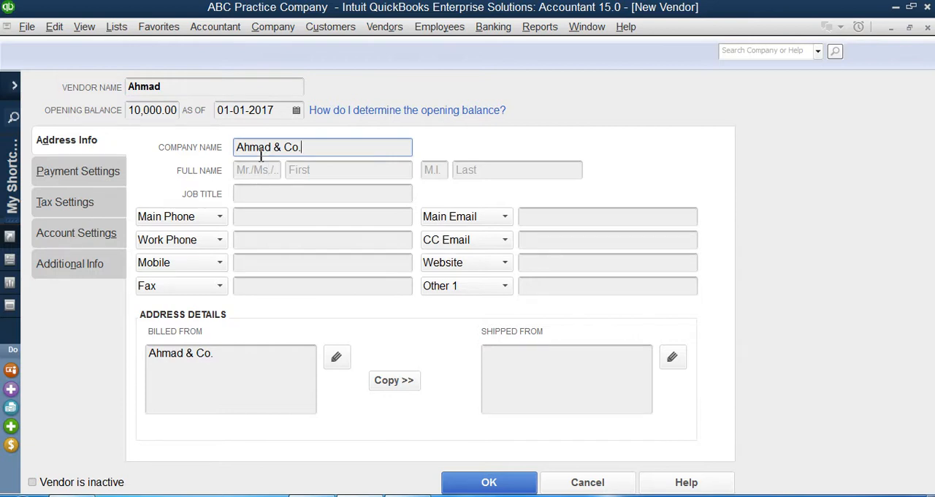
click(192, 89)
text(& Co.)
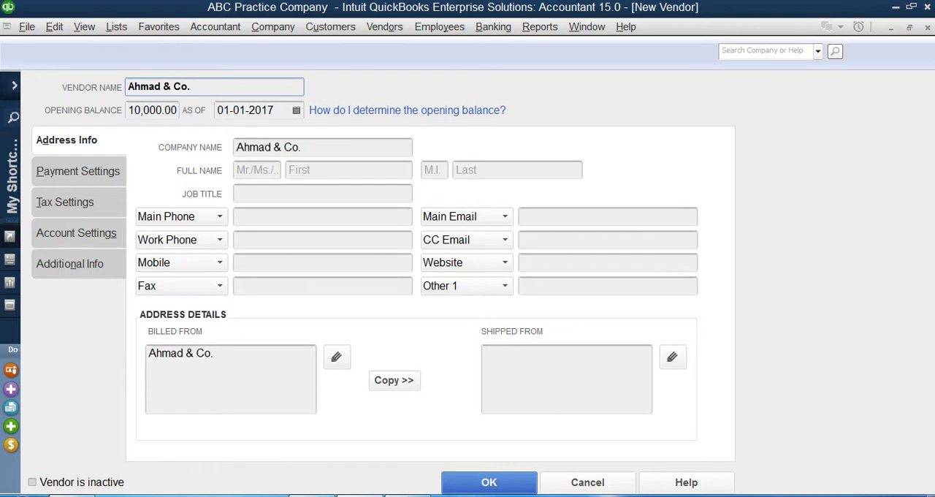
Enter the contact's full name with the title "Mr." and set the job title to "C.E.O"
click(253, 176)
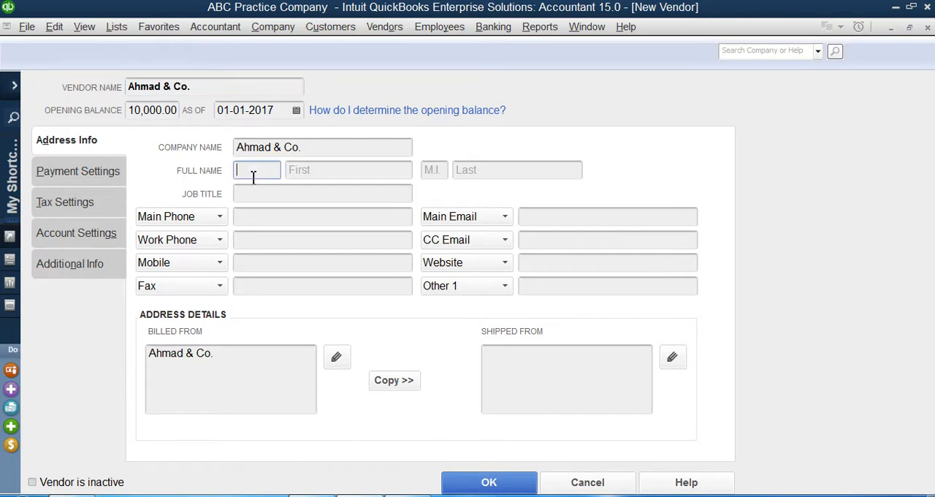
click(382, 171)
click(279, 173)
text(Mr.)
click(290, 170)
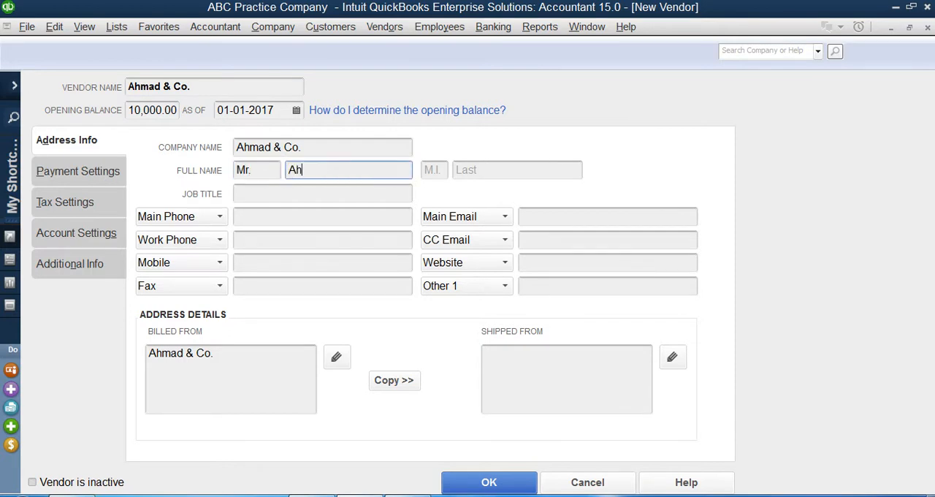
key(Tab)
key(Tab)
click(277, 195)
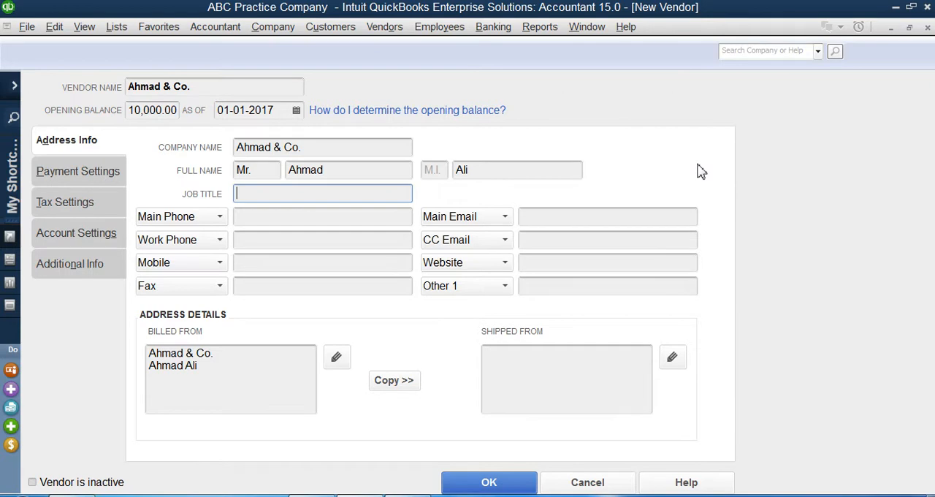
text(C.E.O)
Enter the vendor's main phone number, keeping the Main Phone contact type
click(383, 217)
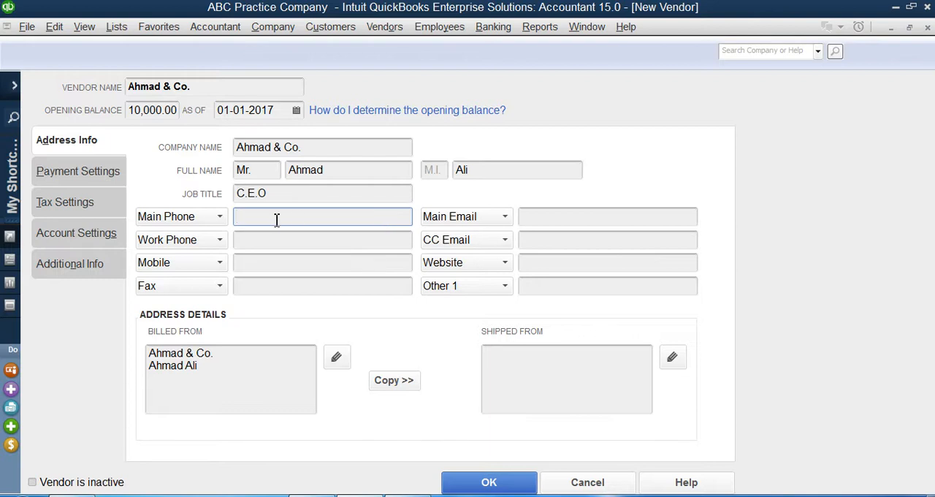
click(219, 219)
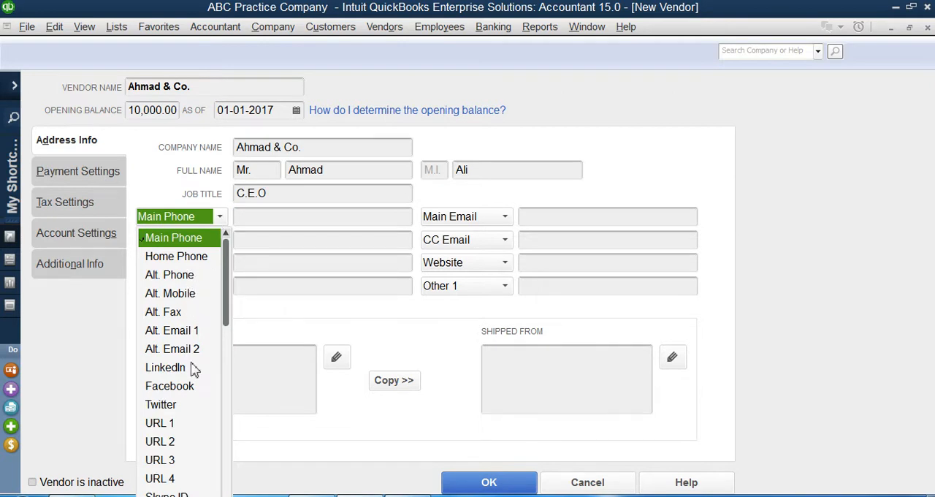
scroll(190, 369, down, 1)
click(275, 215)
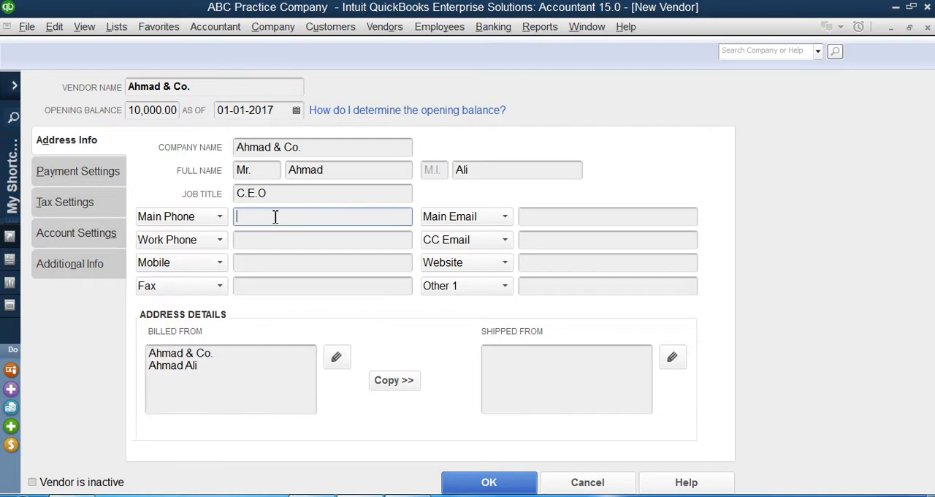
Copy the main phone number into the work phone and enter the vendor's mobile number
click(320, 239)
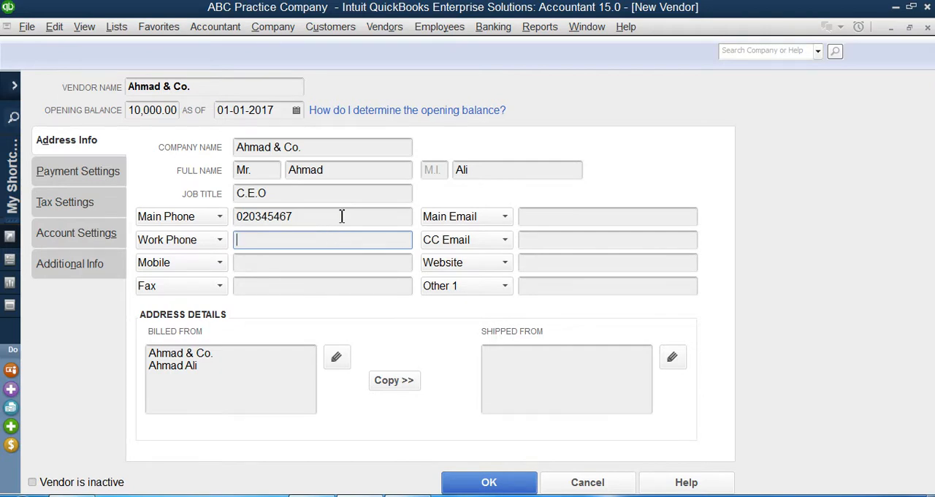
double_click(341, 217)
click(262, 246)
key(ctrl+v)
click(263, 263)
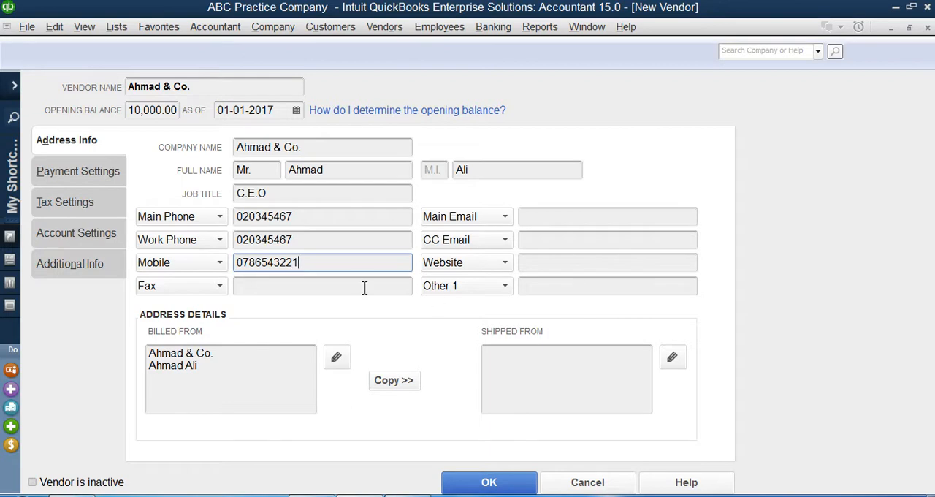
Copy the work phone number into the fax field and replace its last digit
click(287, 238)
drag(273, 240, 303, 239)
double_click(312, 240)
key(ctrl+c)
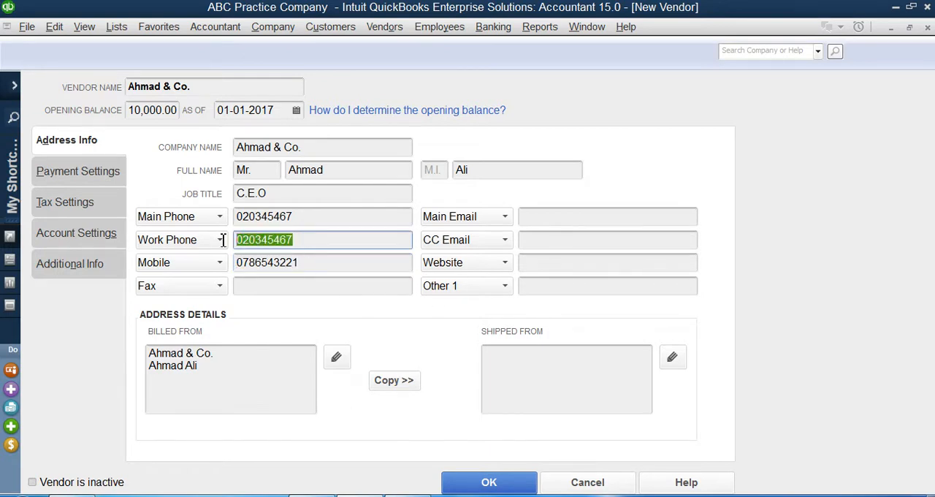
click(266, 286)
key(ctrl+v)
key(BackSpace)
text(6)
Enter the vendor's main e-mail address
click(554, 220)
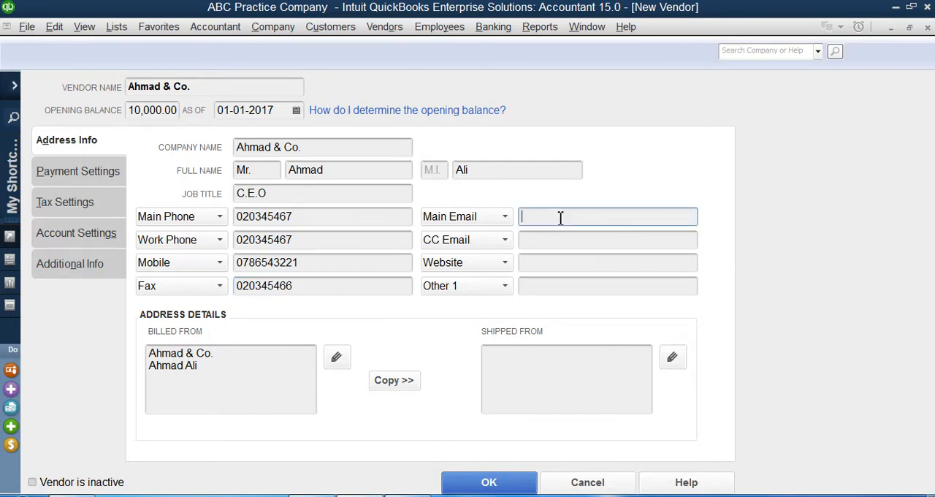
key(Tab)
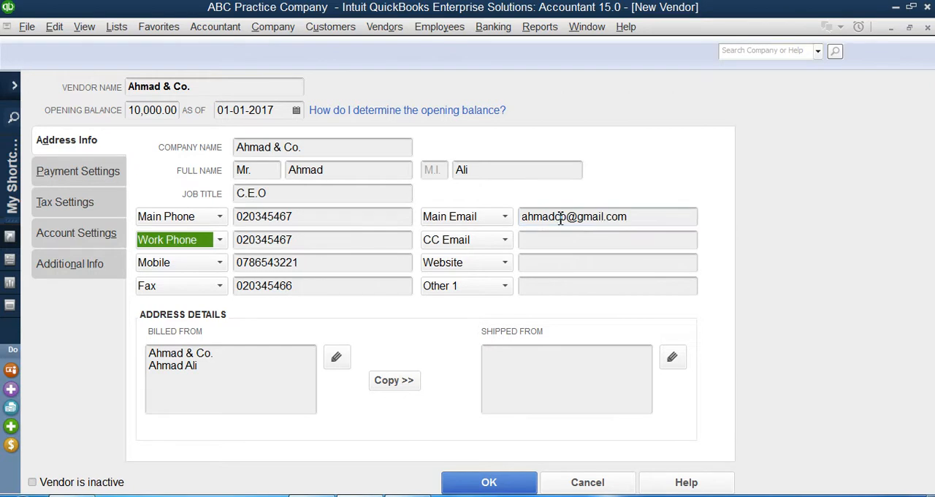
Enter the vendor's CC e-mail address
click(537, 243)
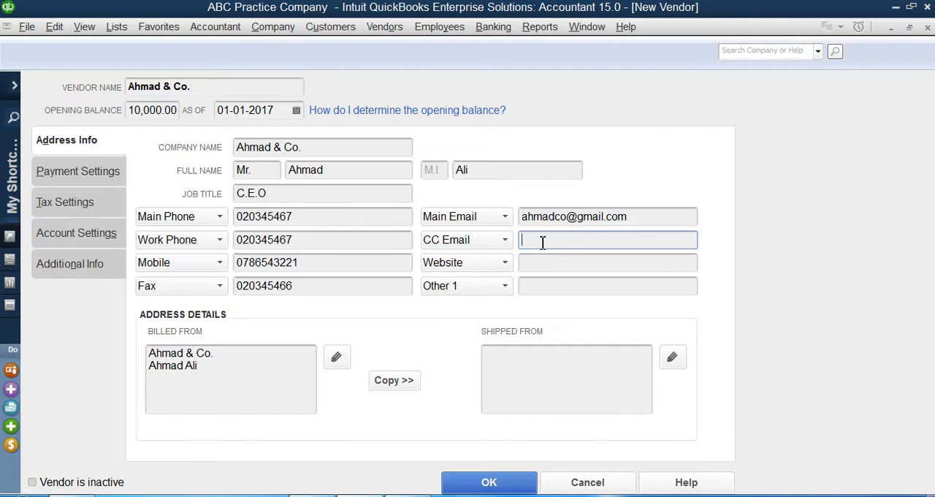
key(Tab)
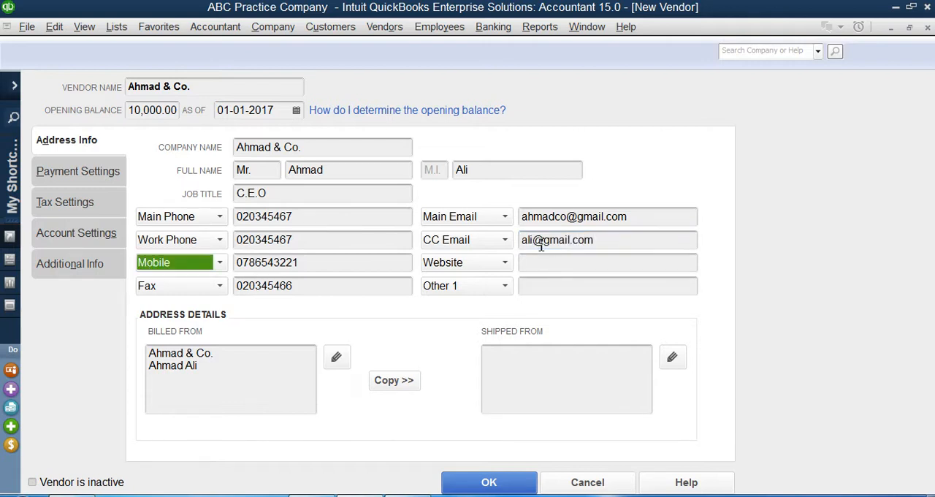
click(523, 262)
text(www.a)
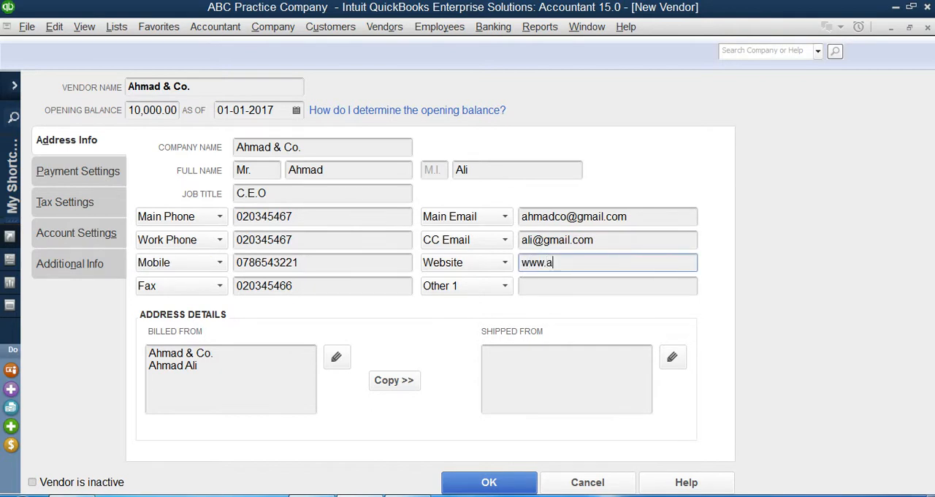
text(hmadco.com)
click(272, 368)
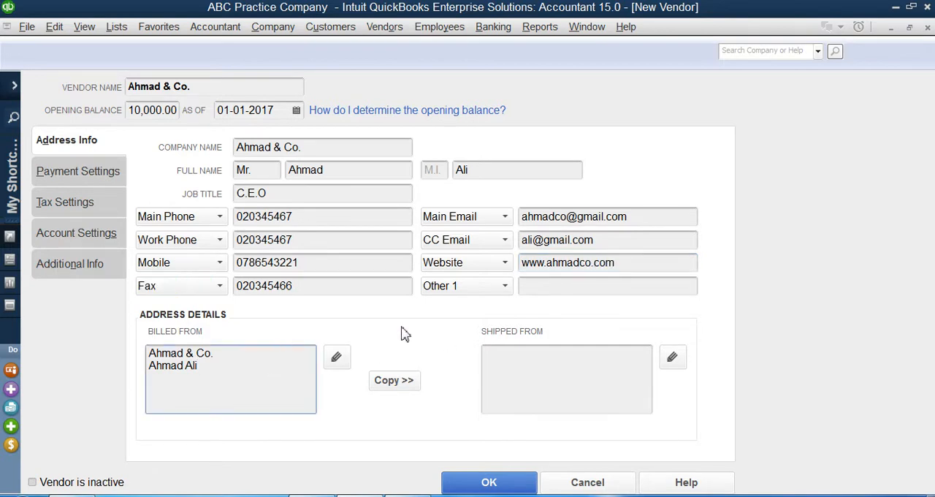
Change the Other 1 contact type to Skype ID, leaving its value empty
click(475, 289)
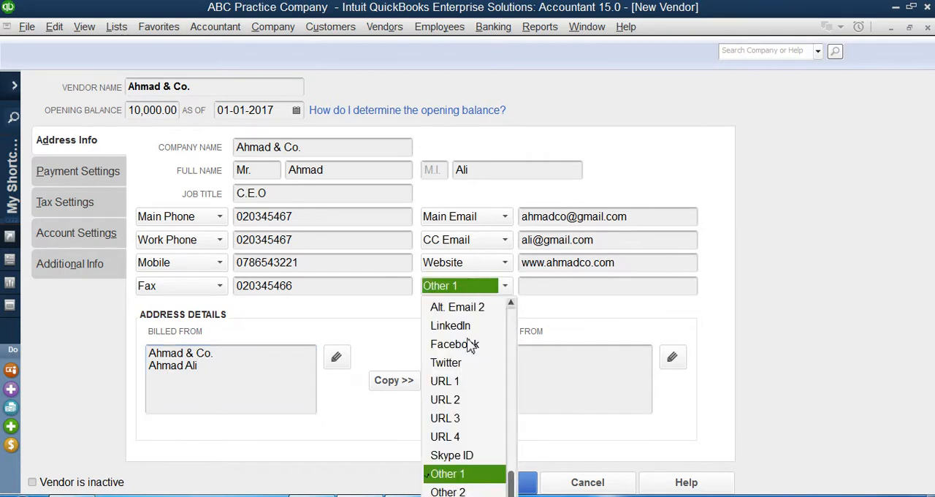
click(470, 456)
click(567, 292)
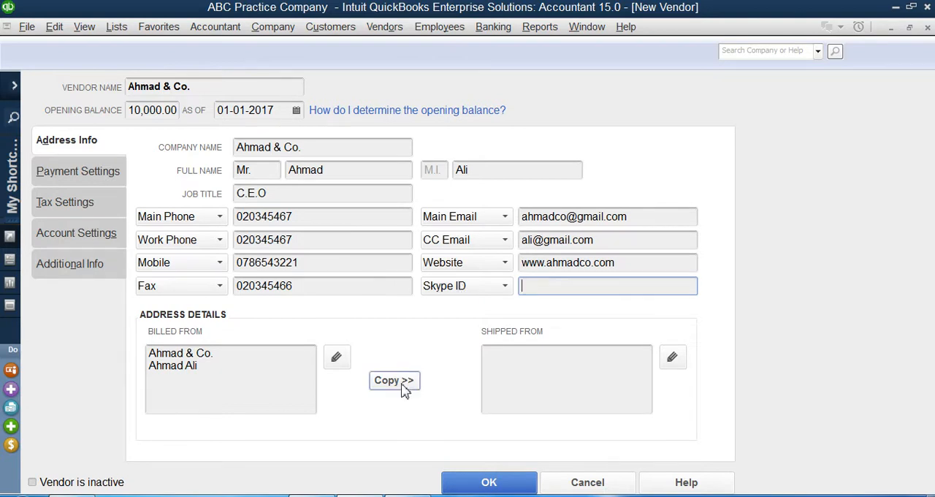
click(254, 373)
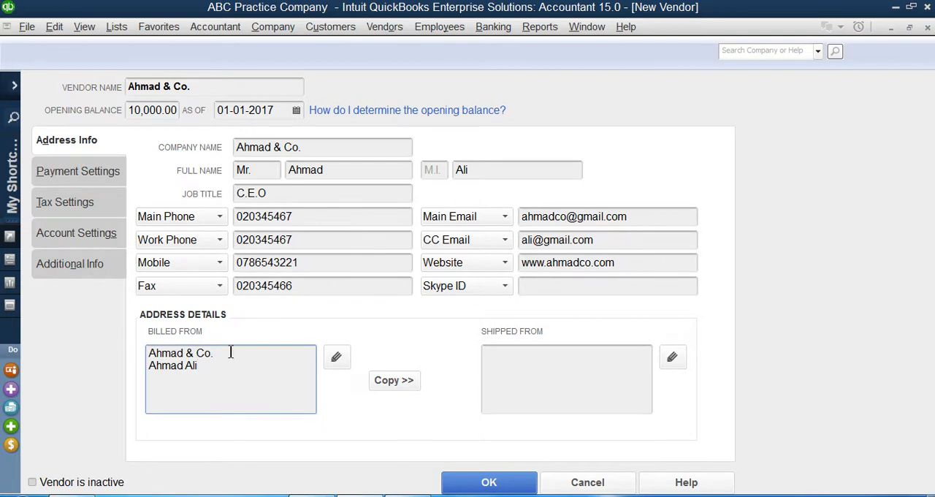
click(320, 150)
drag(213, 373, 142, 324)
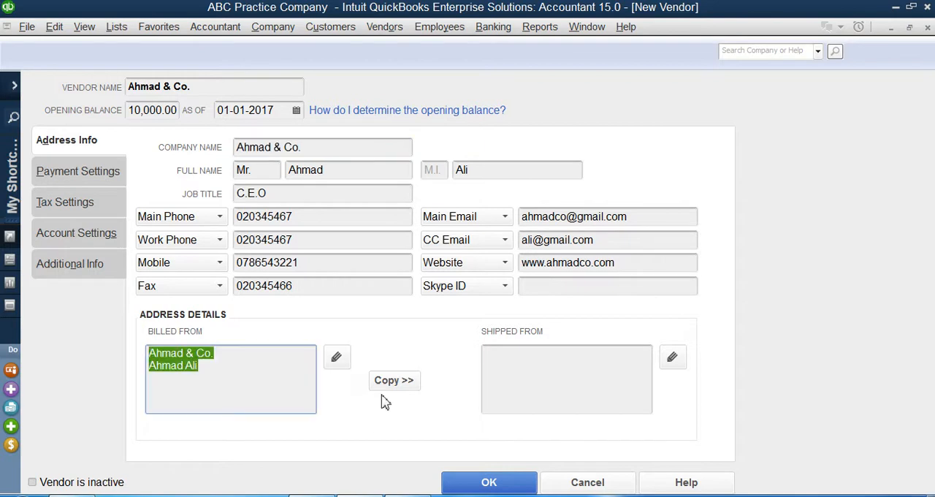
click(239, 372)
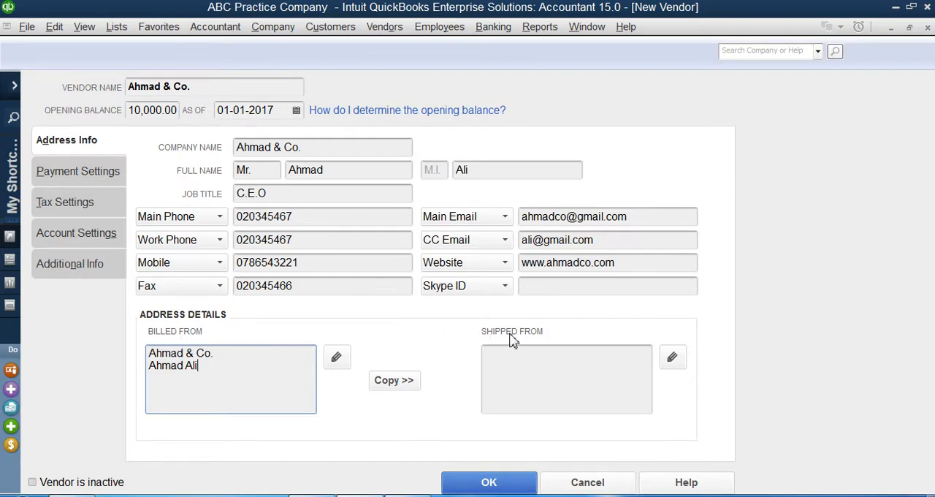
drag(217, 386, 120, 350)
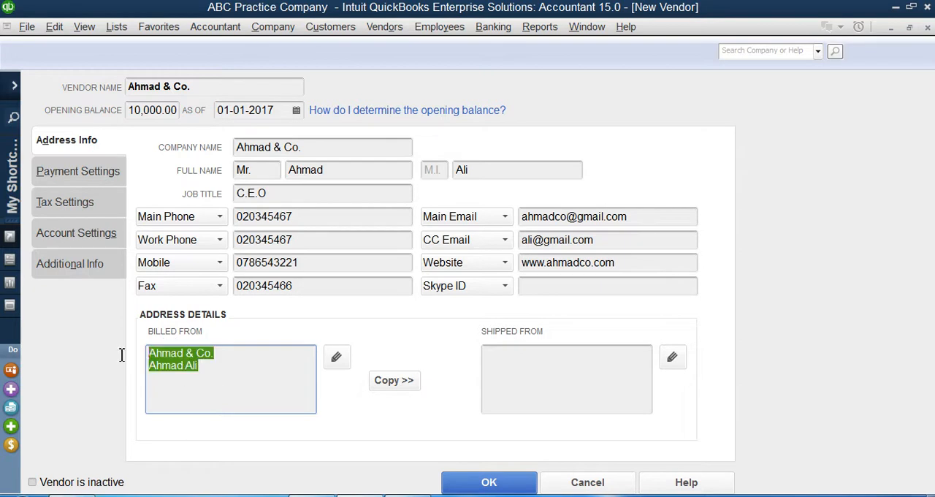
click(538, 363)
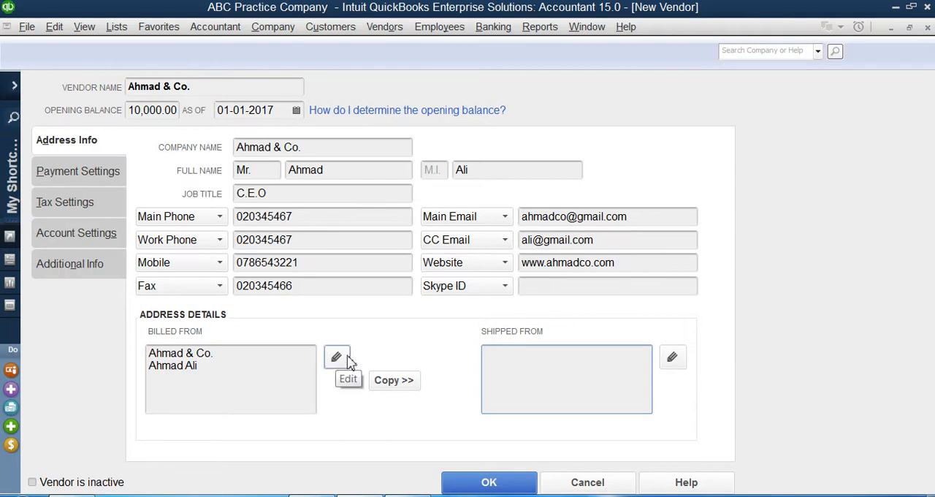
drag(234, 362, 141, 339)
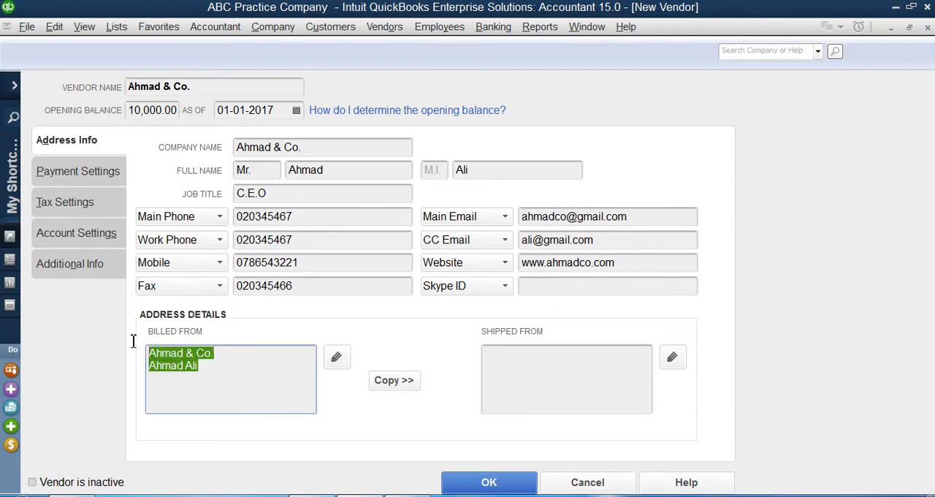
Open the billed-from address details for editing and enter the vendor's city and state
click(336, 366)
click(448, 181)
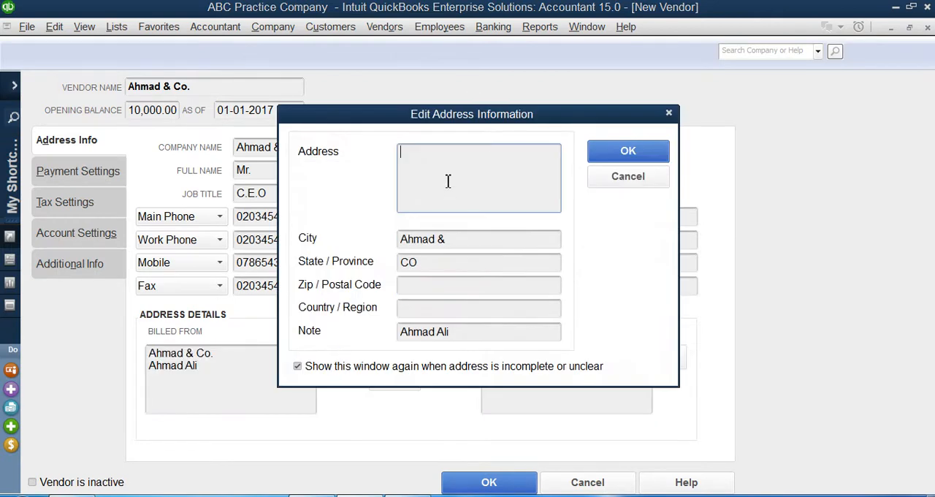
drag(450, 244, 338, 243)
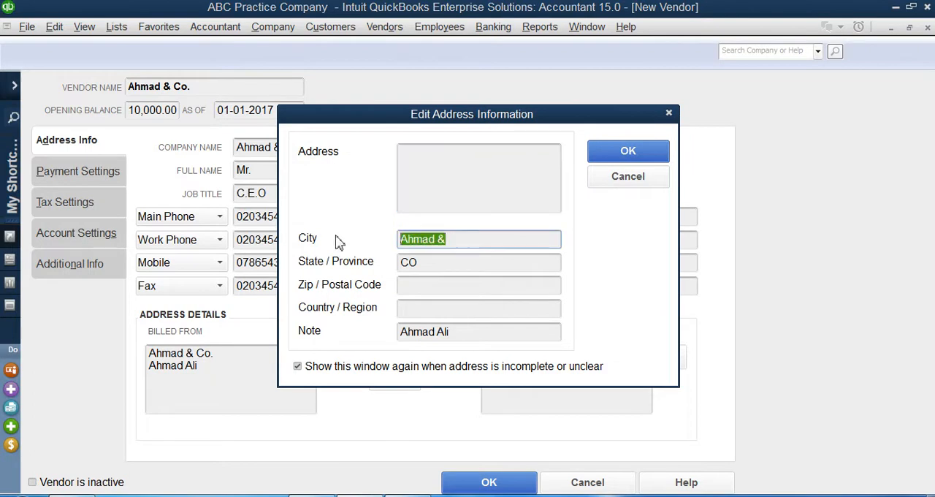
text(New Yo)
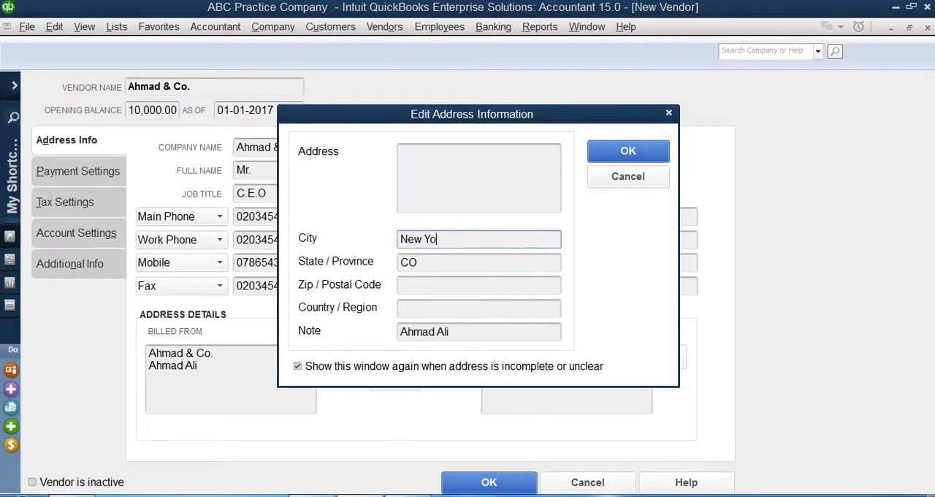
text(rk)
key(Tab)
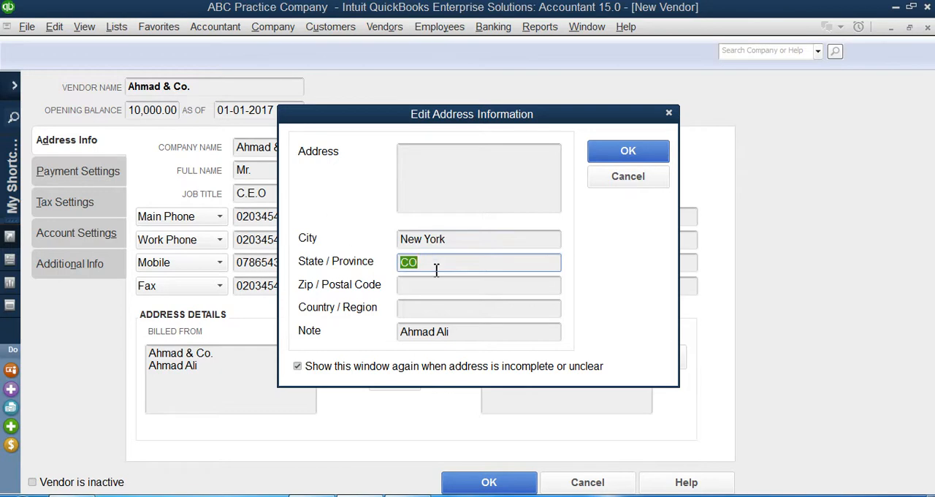
key(BackSpace)
text(NY)
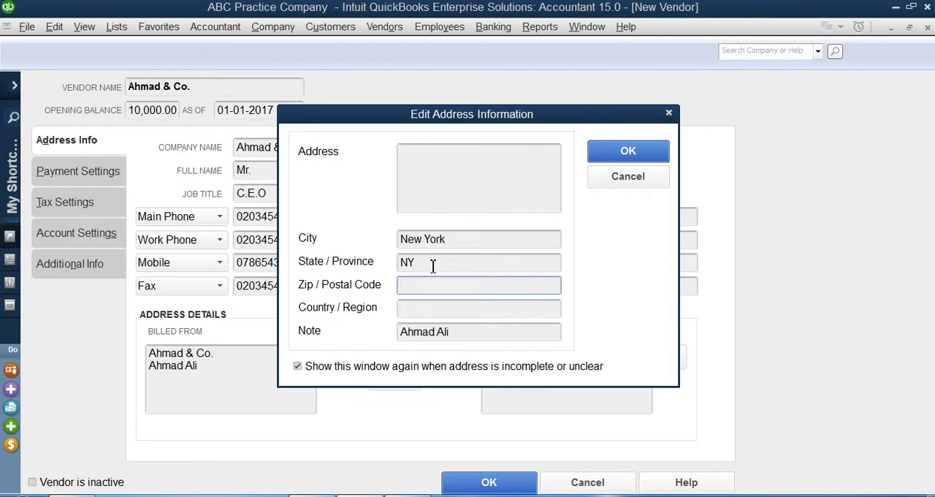
Enter the vendor's postal code and set the country to USA in the billed-from address
text(12000)
key(Tab)
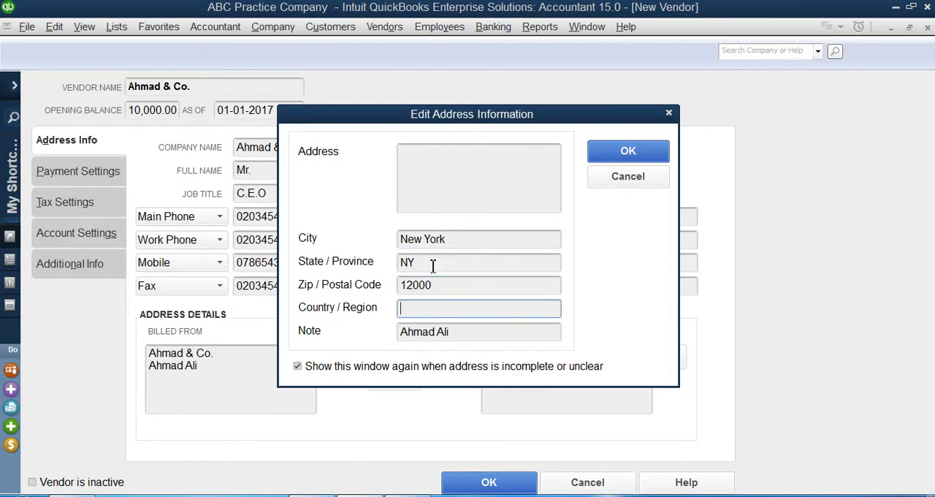
text(U)
key(BackSpace)
text(USA)
Enter the vendor's street address with house, street and sector, and save the billed-from address details
click(468, 183)
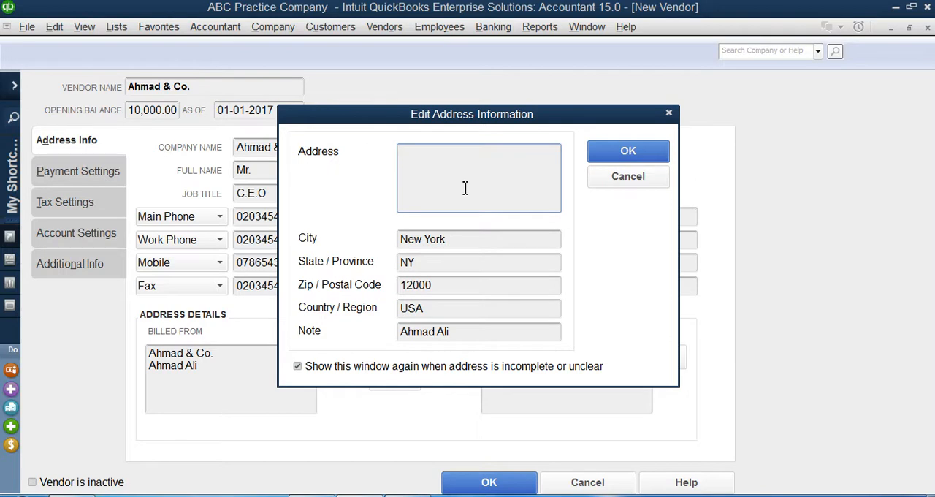
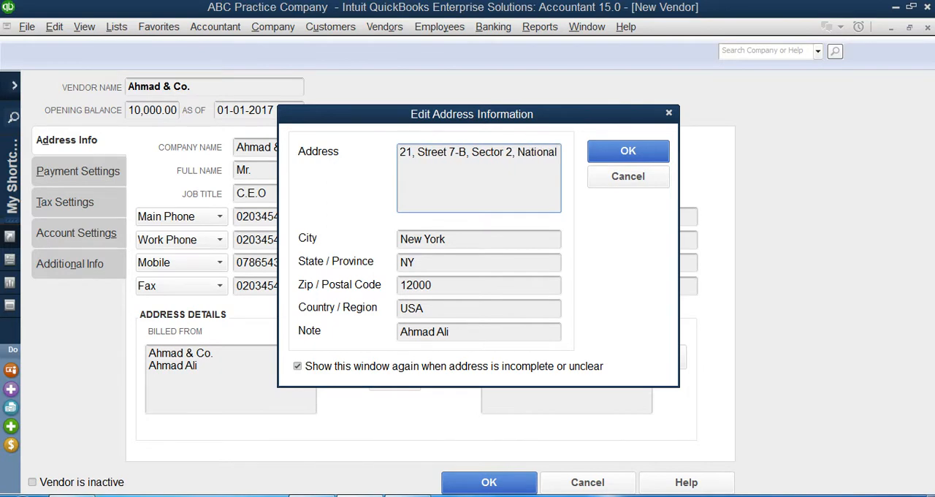
click(616, 155)
Copy the billed-from address to the shipped-from address and accept the shipping address details
drag(230, 408, 144, 335)
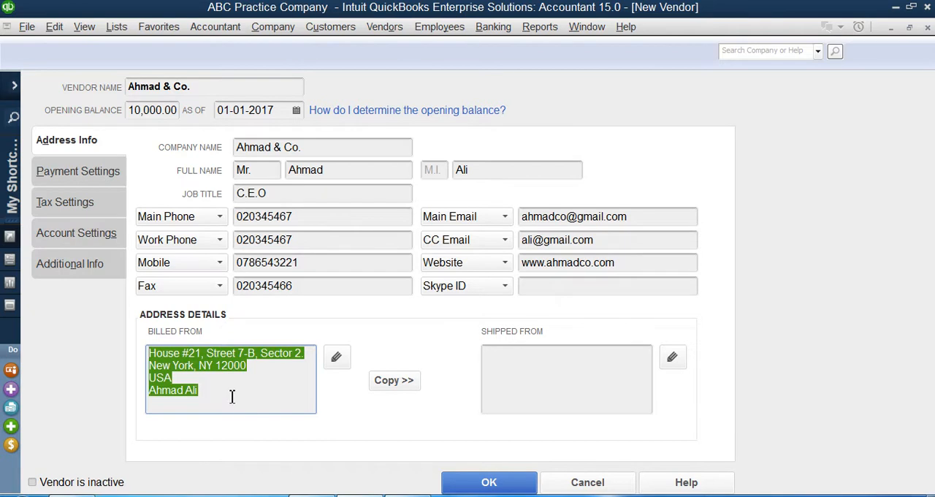
click(524, 372)
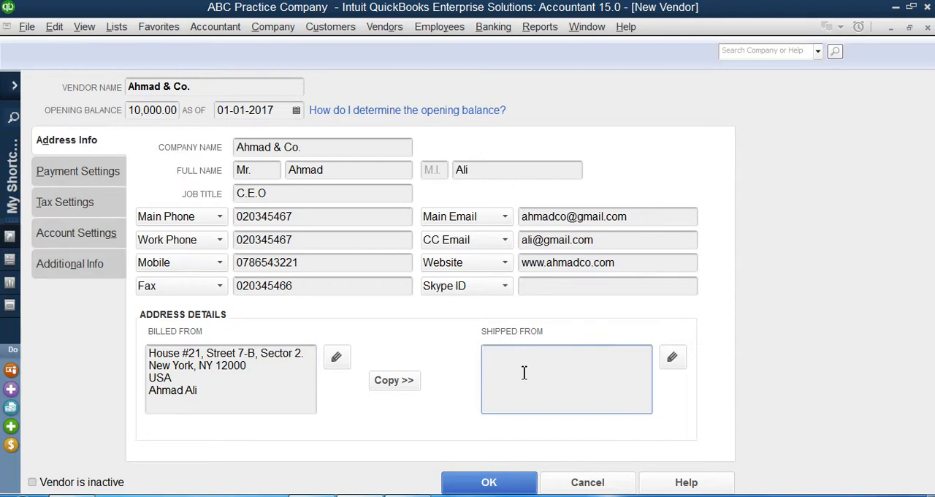
drag(226, 399, 121, 328)
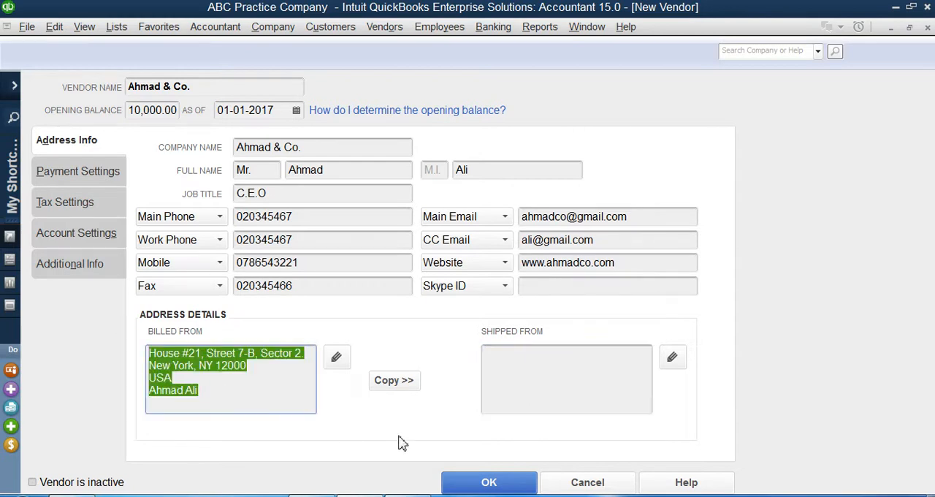
click(393, 382)
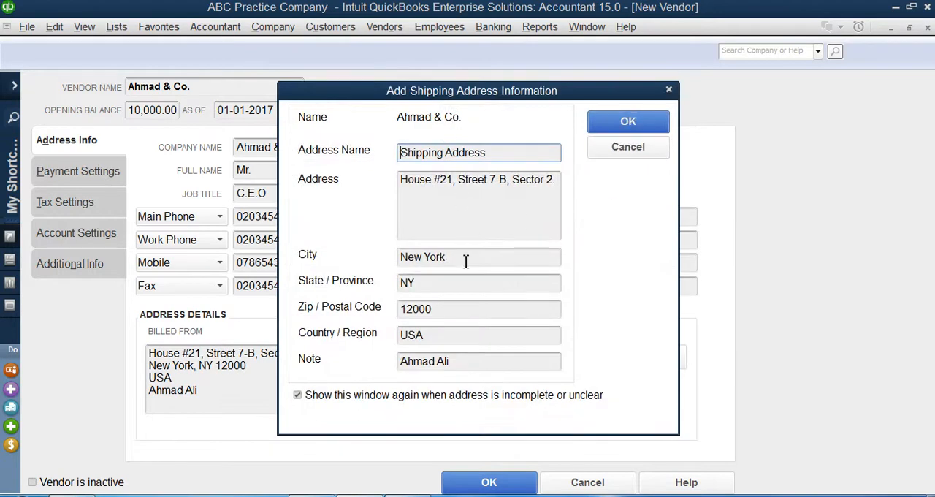
click(610, 125)
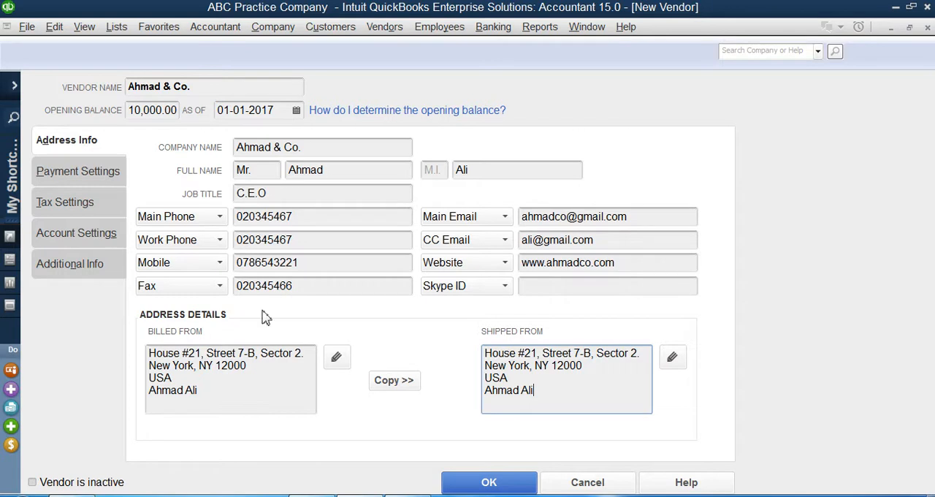
Enter the vendor's account number in the payment settings
click(52, 179)
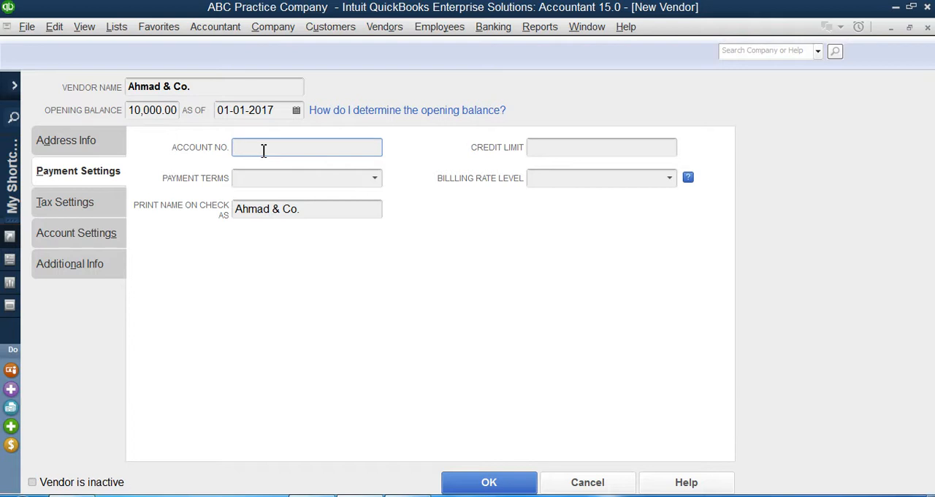
drag(308, 147, 202, 143)
Start a new payment term for the vendor and name it 3% 10 Net 30
click(375, 177)
click(376, 178)
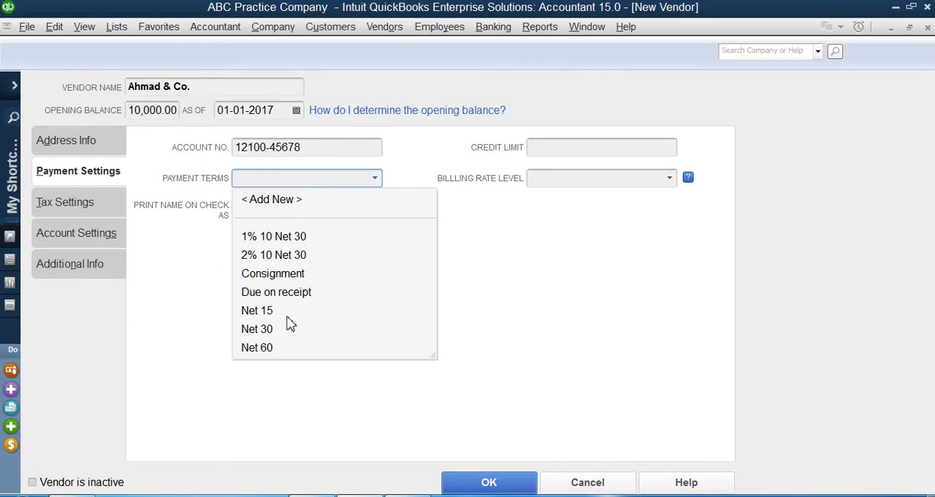
click(275, 204)
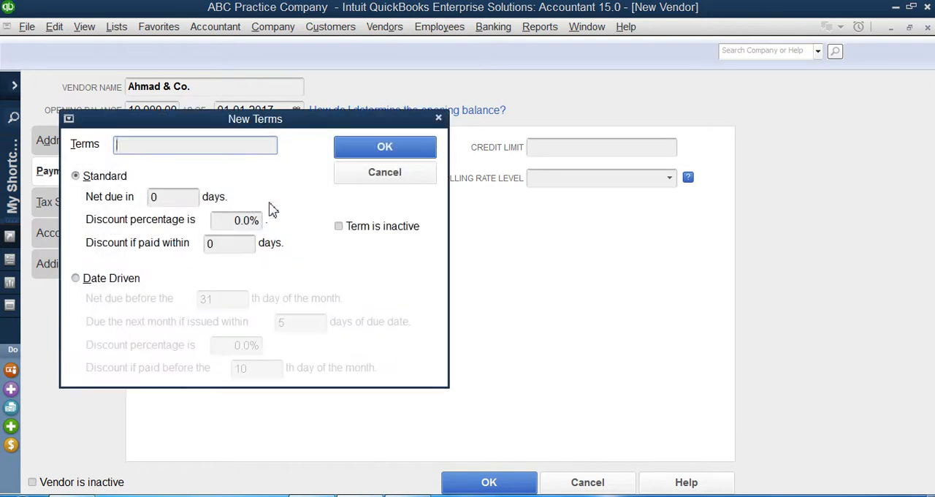
drag(267, 120, 541, 127)
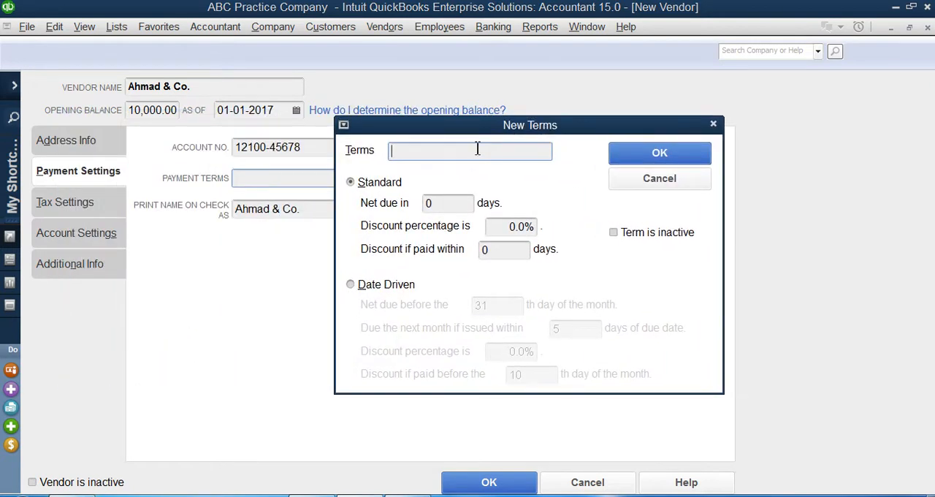
text(3% 10 Net 30)
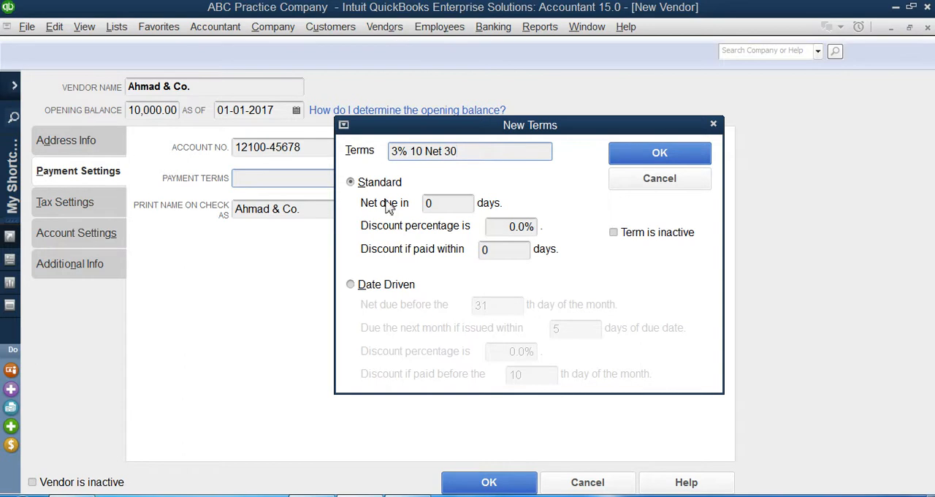
Set the new term to net due in 30 days with a 3% discount if paid within 10 days, and save it
click(451, 204)
drag(452, 204, 407, 204)
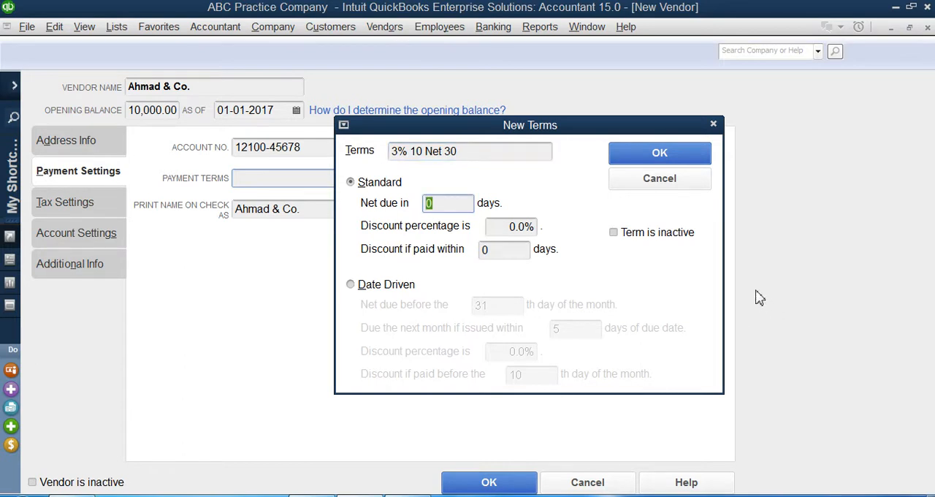
text(30)
click(523, 227)
key(BackSpace)
key(Delete)
text(3)
key(Tab)
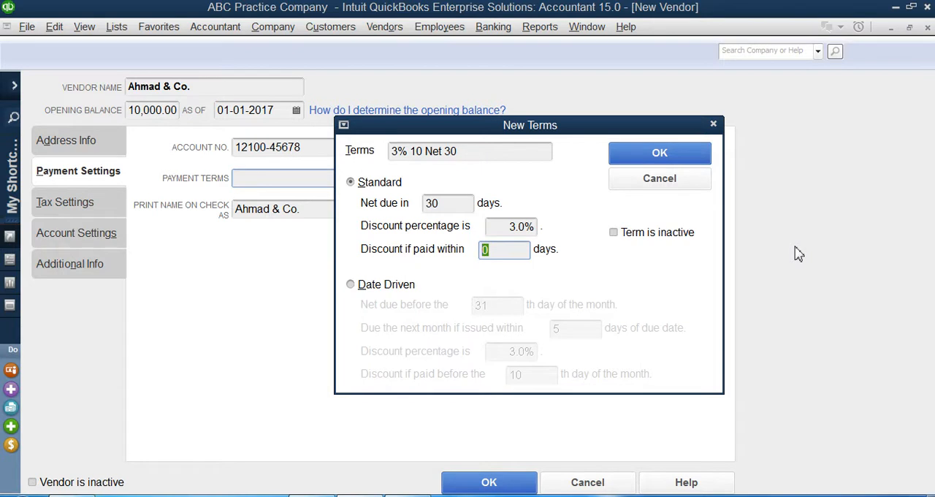
text(10)
click(665, 166)
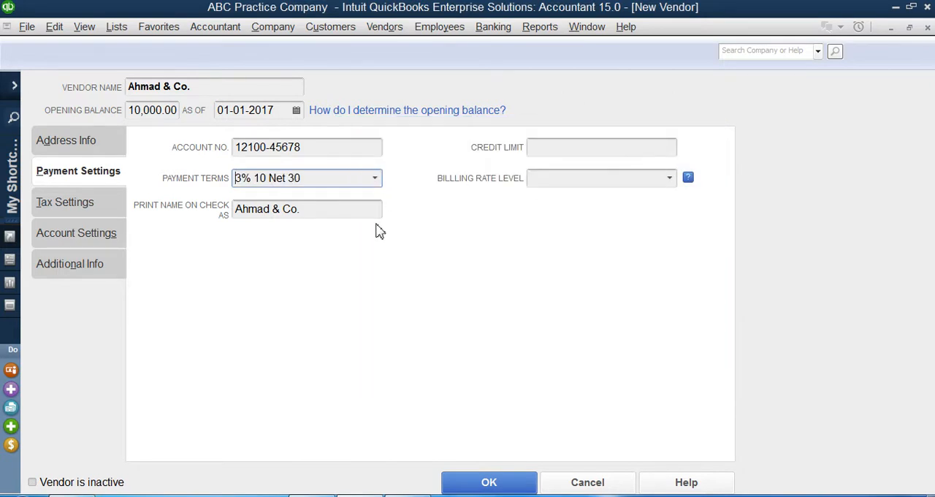
click(374, 180)
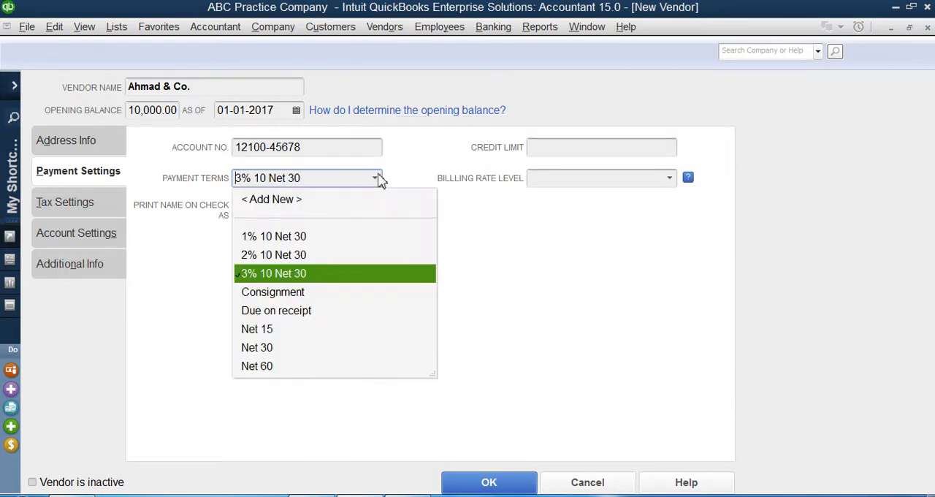
click(317, 277)
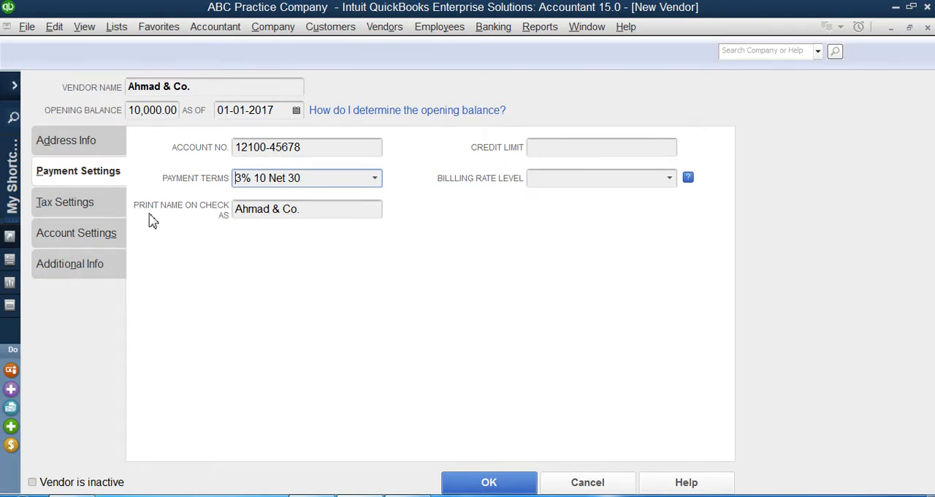
click(319, 213)
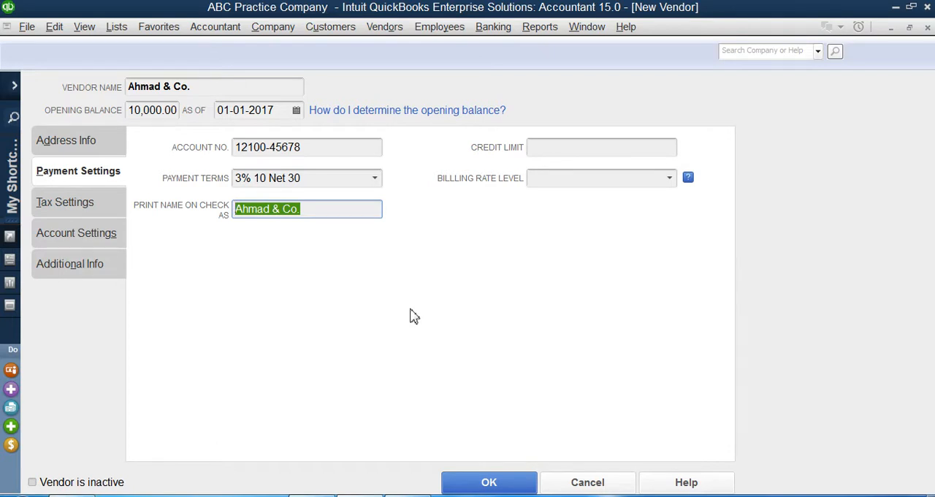
click(316, 153)
drag(300, 217, 221, 210)
Set the vendor's credit limit to 120,000
click(623, 146)
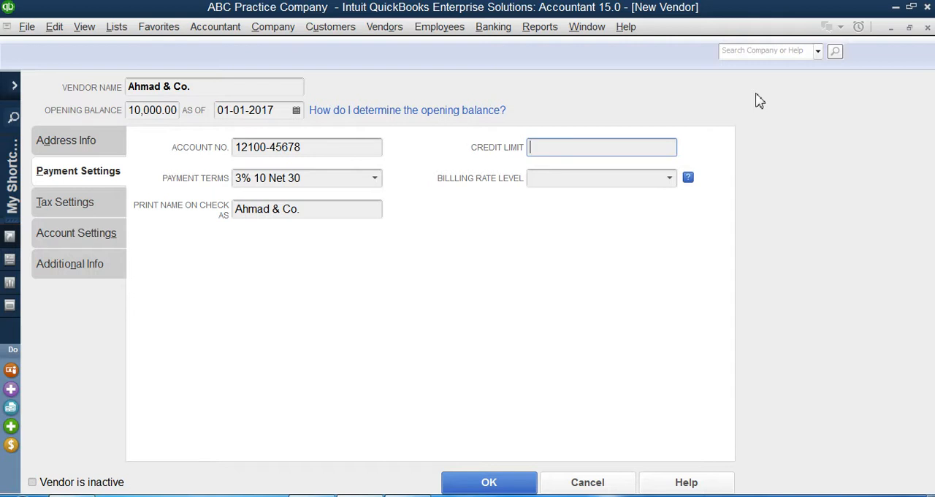
text(120,000)
Enter the vendor's tax ID in the tax settings
click(86, 210)
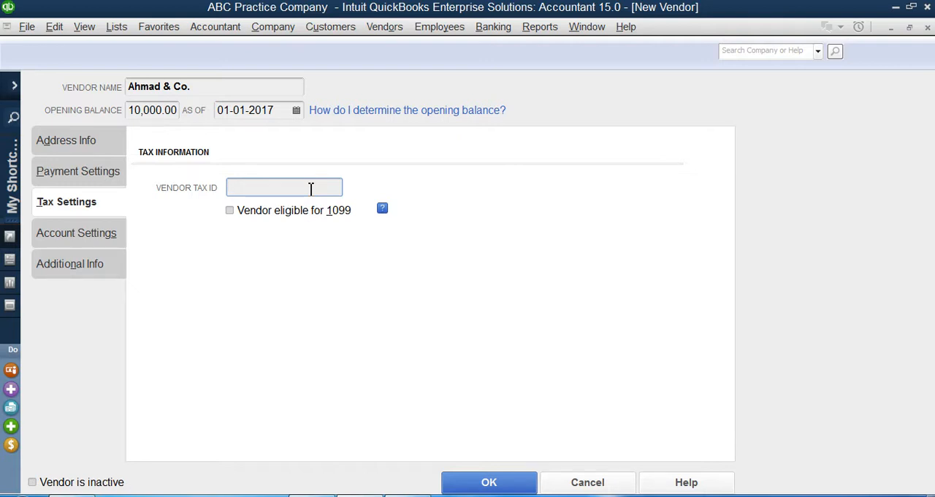
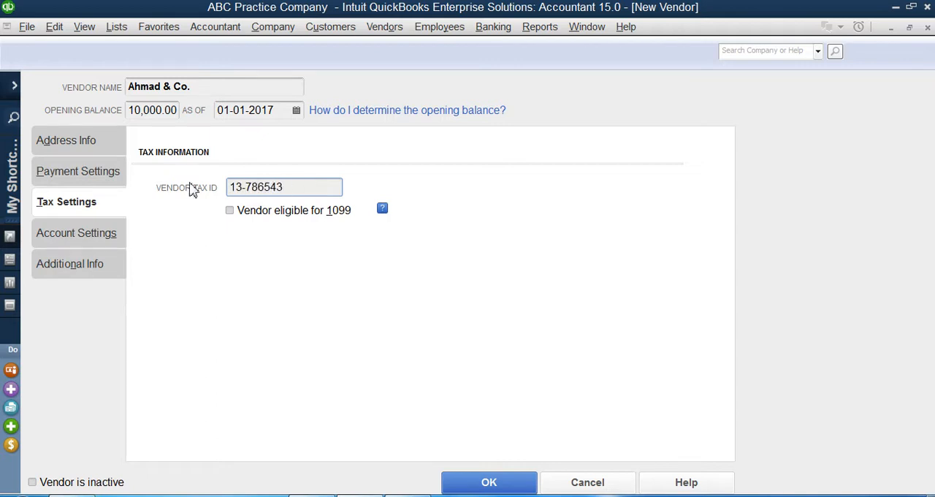
Correct the vendor's tax ID in the tax information
drag(245, 188, 290, 189)
click(290, 190)
text(6)
Set the first expense account to prefill on this vendor's bills to Purchases - Hardware for Resale
click(78, 245)
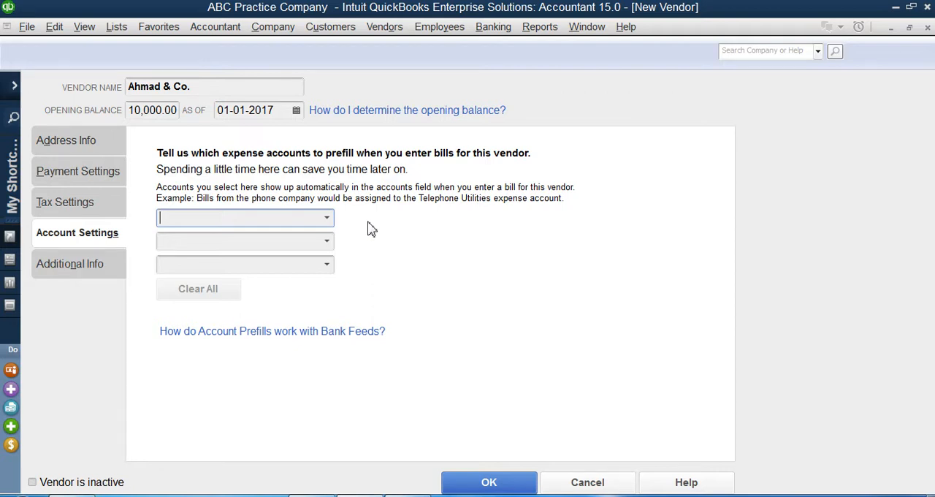
mouse_move(406, 495)
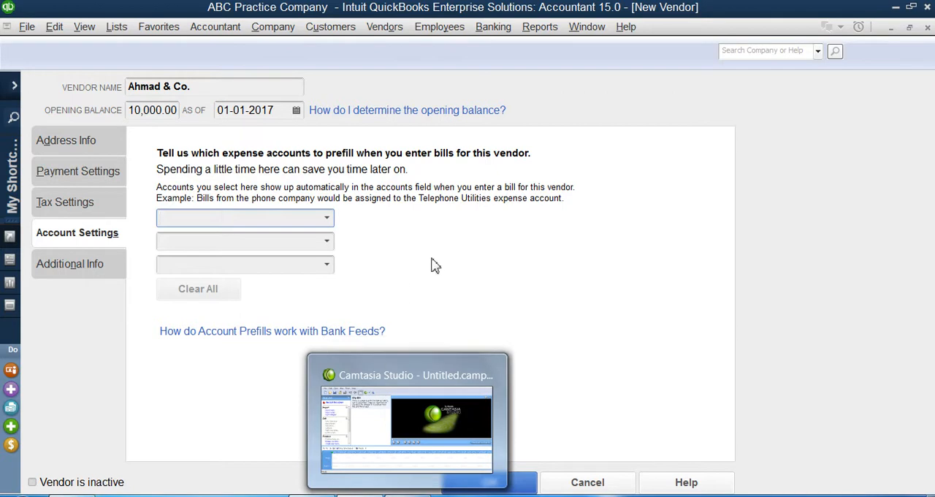
click(326, 219)
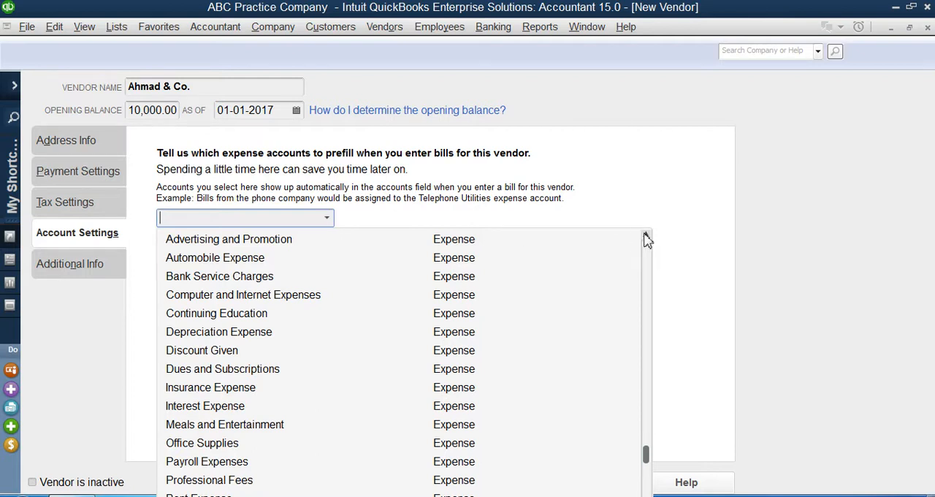
click(646, 237)
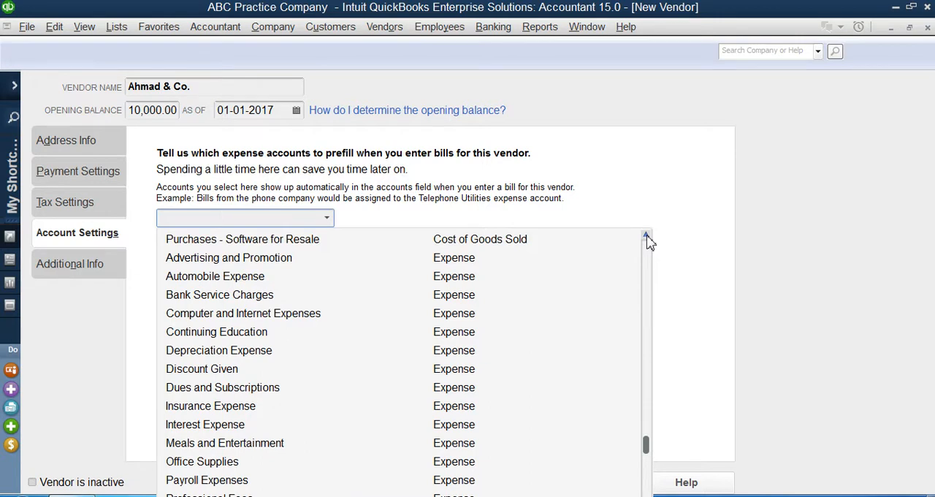
click(646, 237)
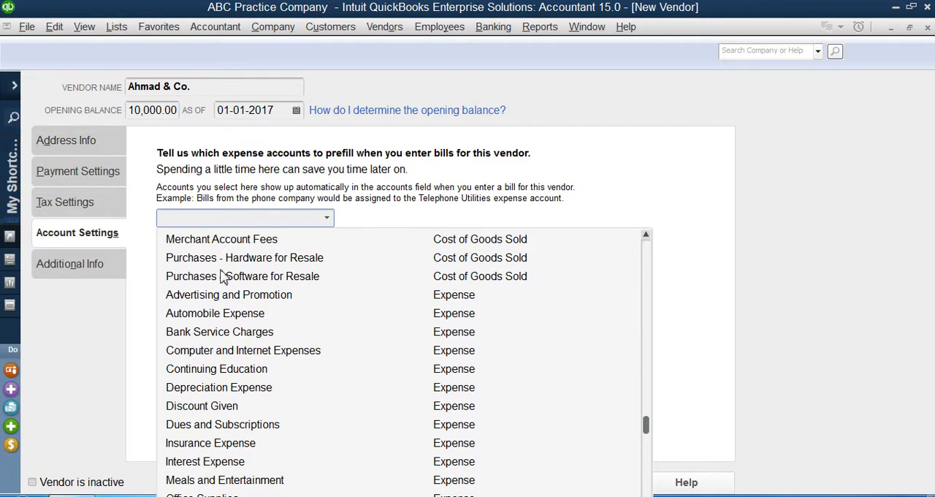
click(260, 266)
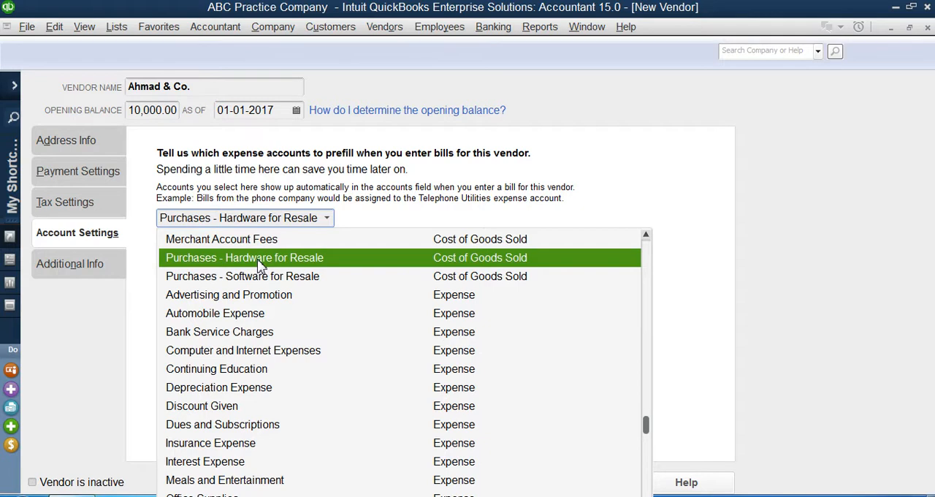
click(257, 258)
Set the second prefill account to Purchases - Software for Resale
click(328, 243)
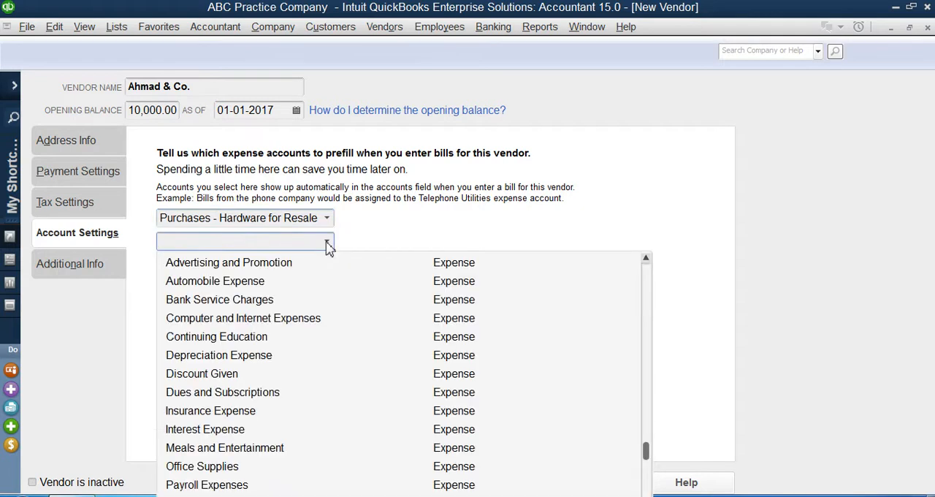
click(645, 258)
click(645, 259)
click(645, 259)
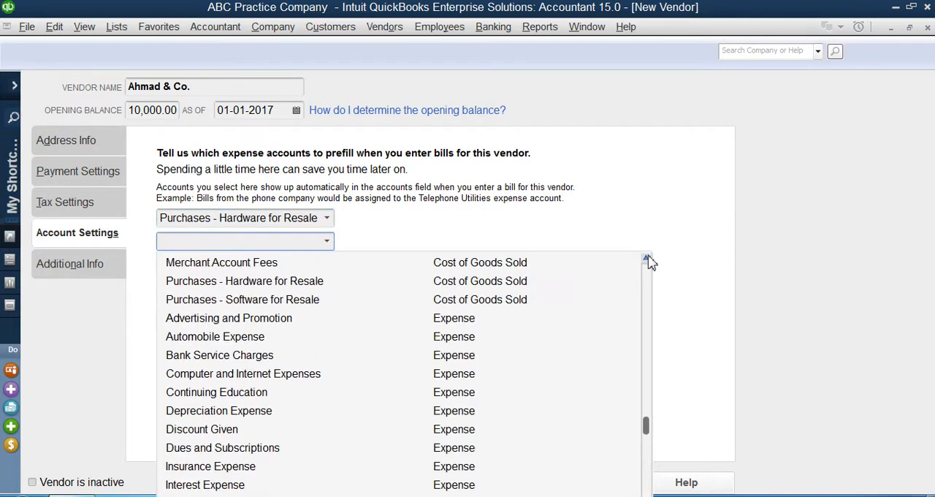
click(271, 304)
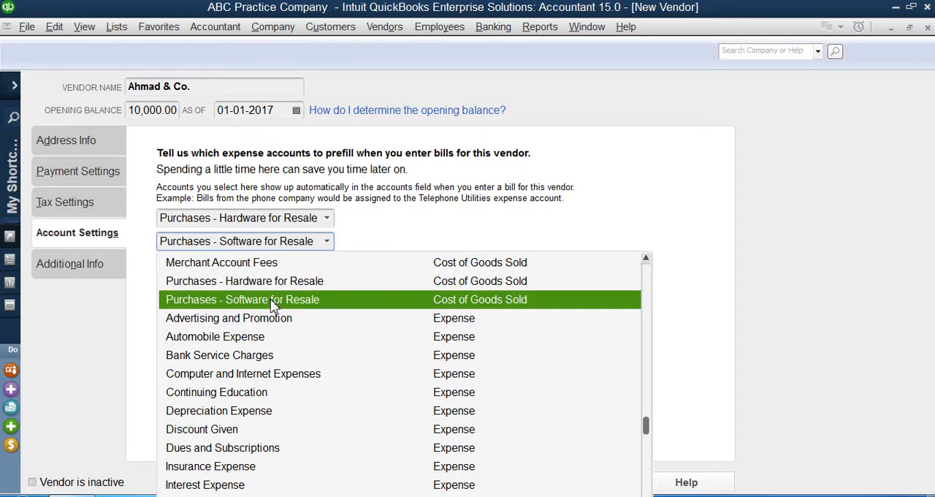
click(327, 266)
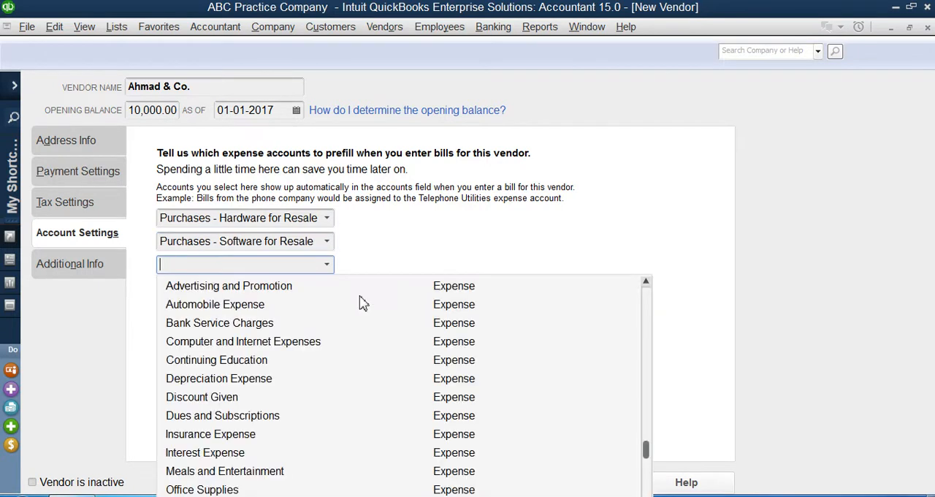
click(646, 282)
click(646, 282)
click(645, 283)
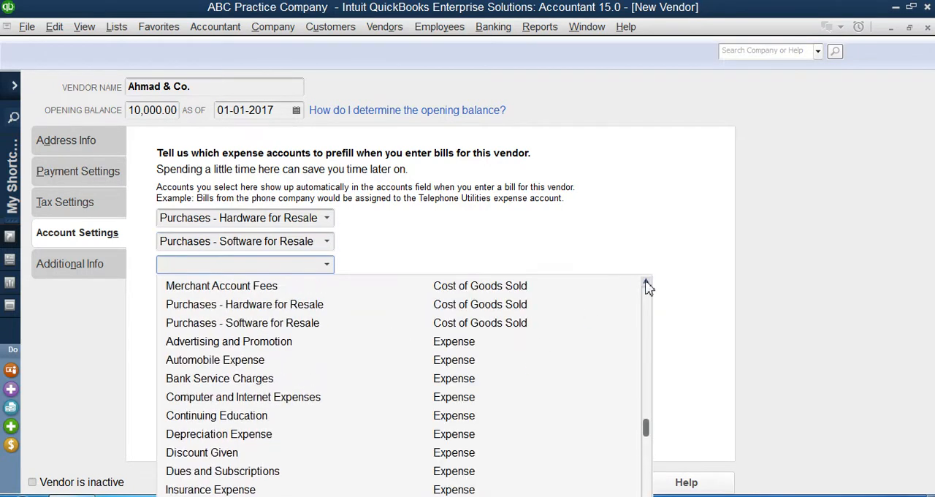
click(646, 282)
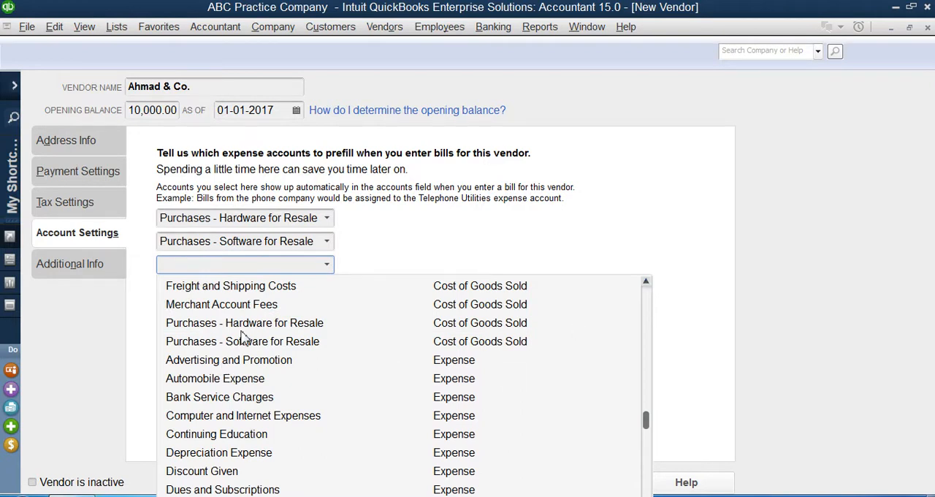
click(646, 283)
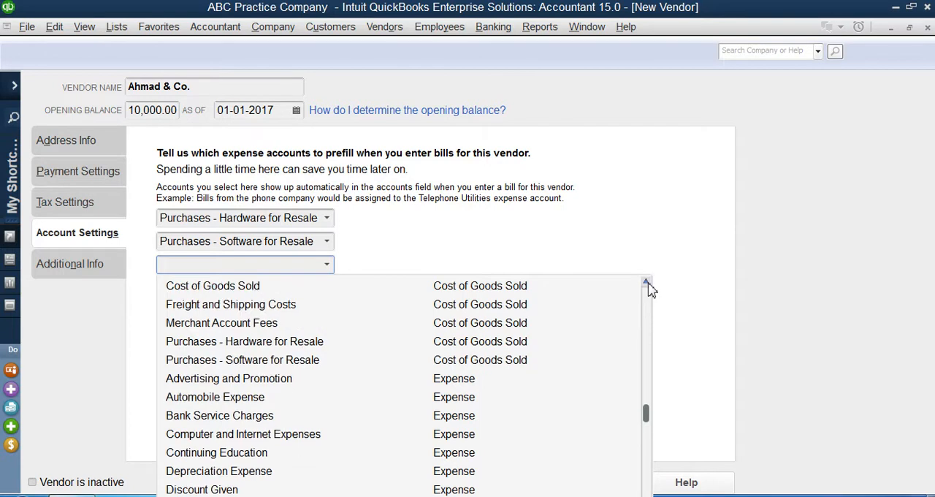
click(645, 283)
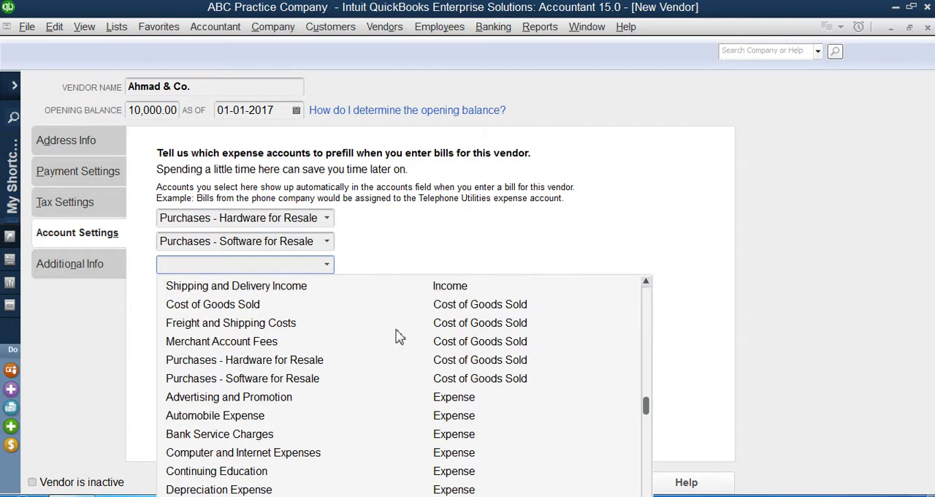
click(457, 249)
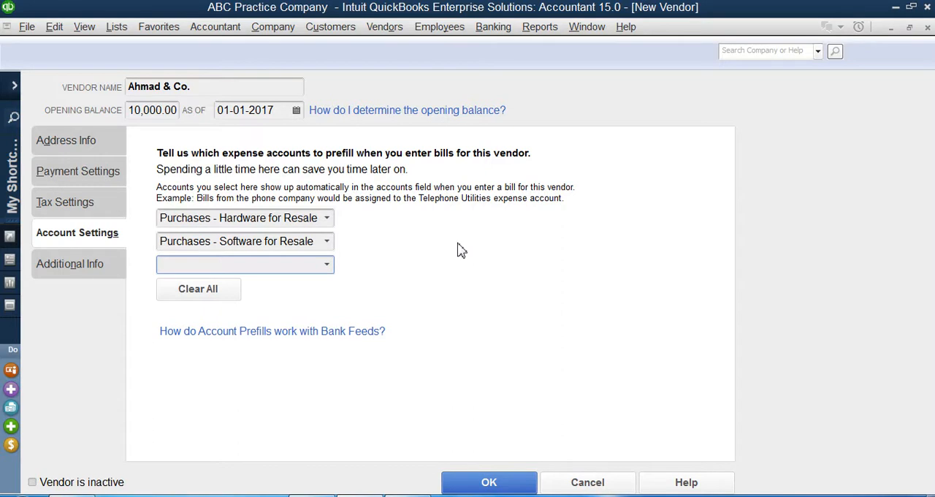
click(326, 219)
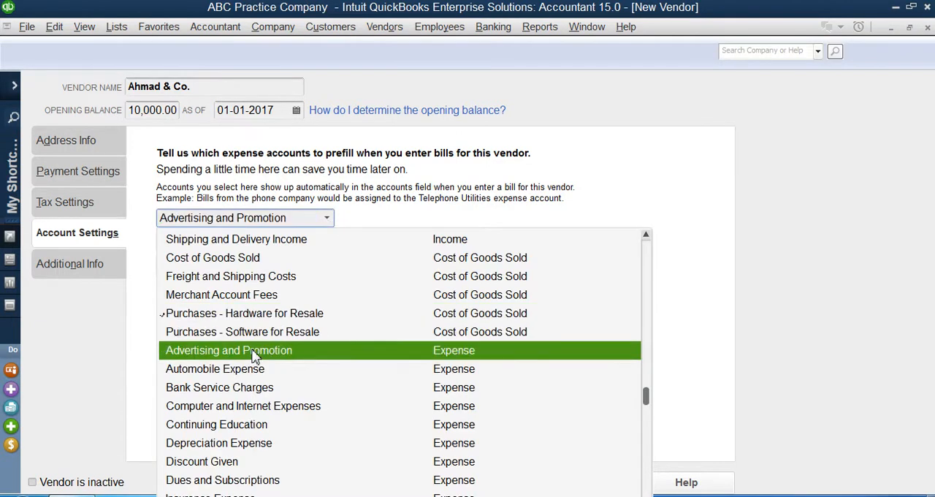
click(326, 219)
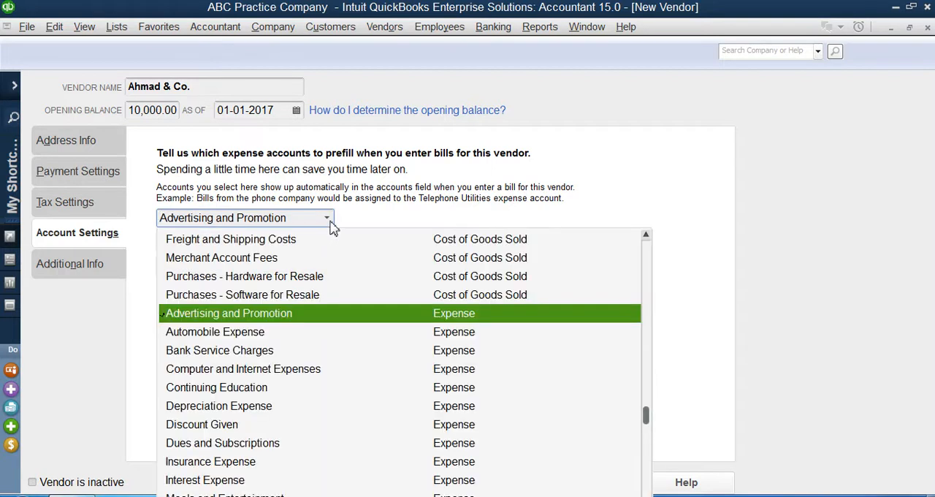
scroll(319, 406, down, 2)
scroll(319, 406, up, 3)
scroll(265, 354, up, 1)
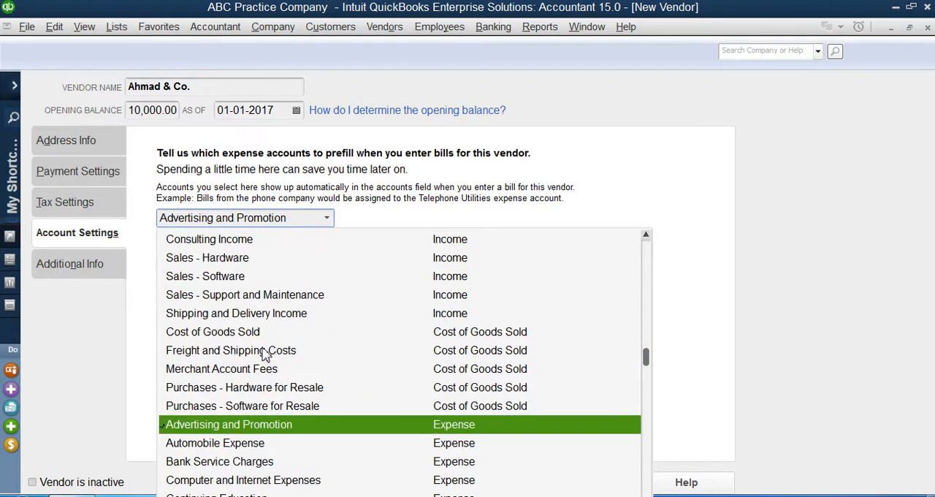
click(440, 188)
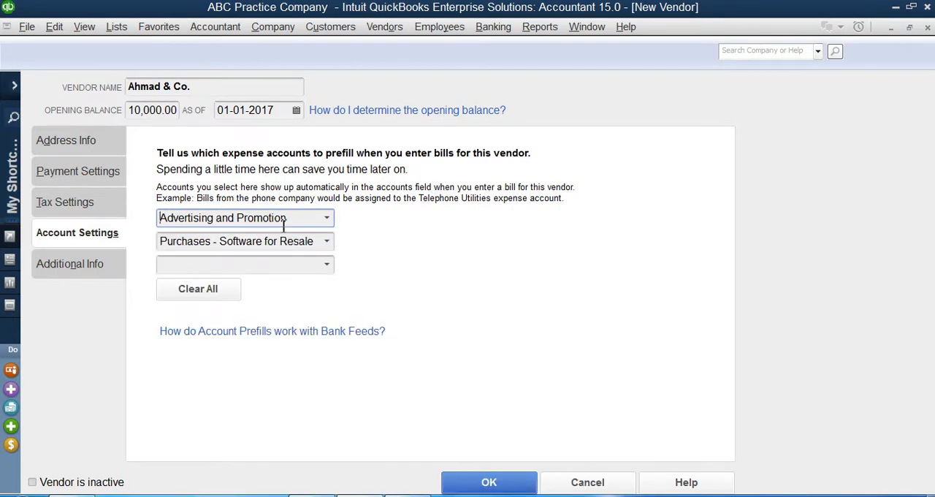
Replace Advertising and Promotion with Purchases - Hardware for Resale as the first prefill account
click(330, 223)
scroll(263, 424, down, 2)
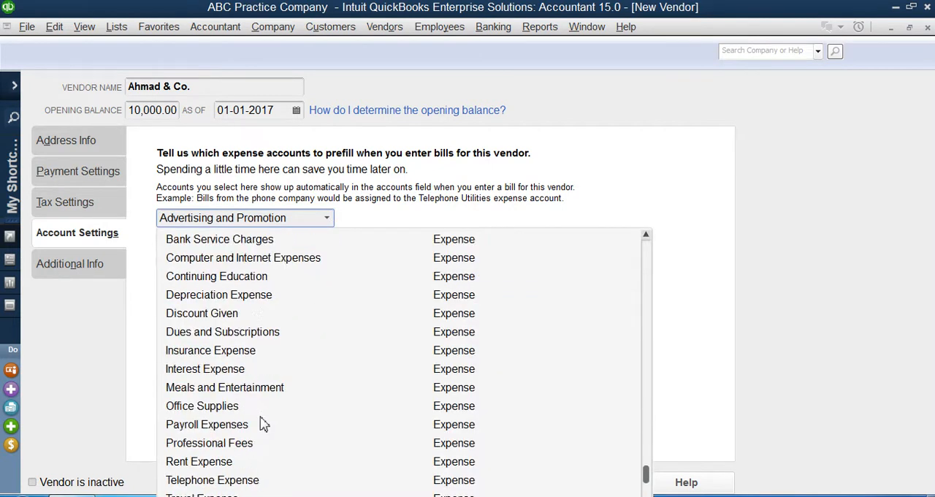
text(purc)
key(BackSpace)
key(BackSpace)
key(BackSpace)
key(BackSpace)
key(Delete)
key(Delete)
key(Delete)
key(Delete)
key(Delete)
key(Delete)
key(Delete)
key(Delete)
key(Delete)
key(Delete)
key(Delete)
key(Delete)
key(Delete)
key(Delete)
key(Delete)
key(Delete)
key(Delete)
key(Delete)
key(Delete)
key(Delete)
text(purc)
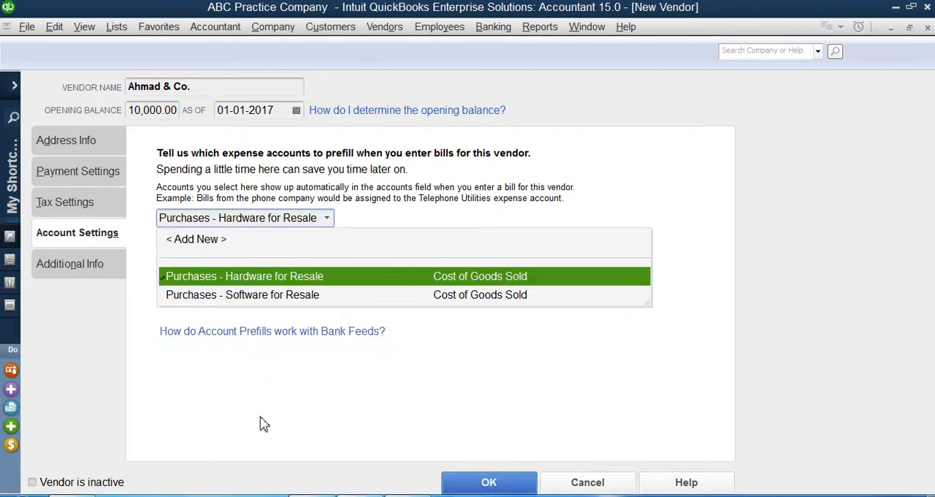
click(291, 279)
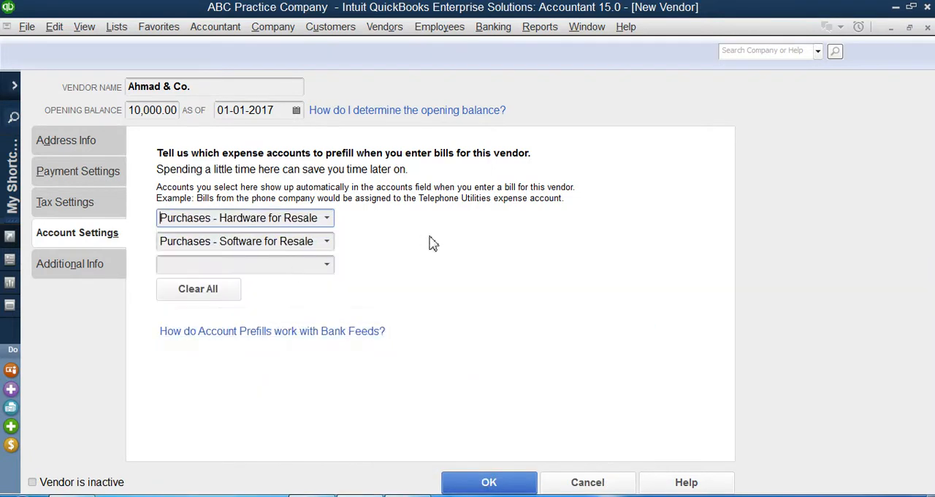
Set the vendor type to Supplies in the vendor's additional information
click(84, 269)
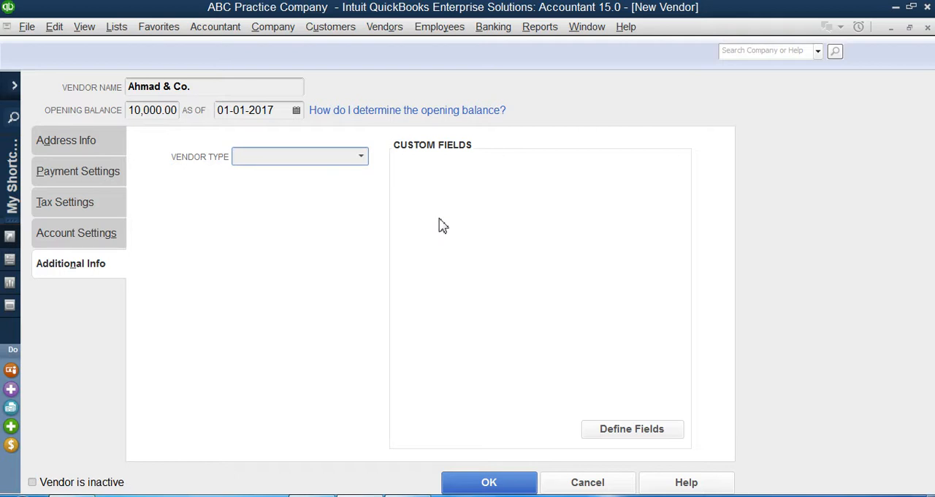
click(361, 160)
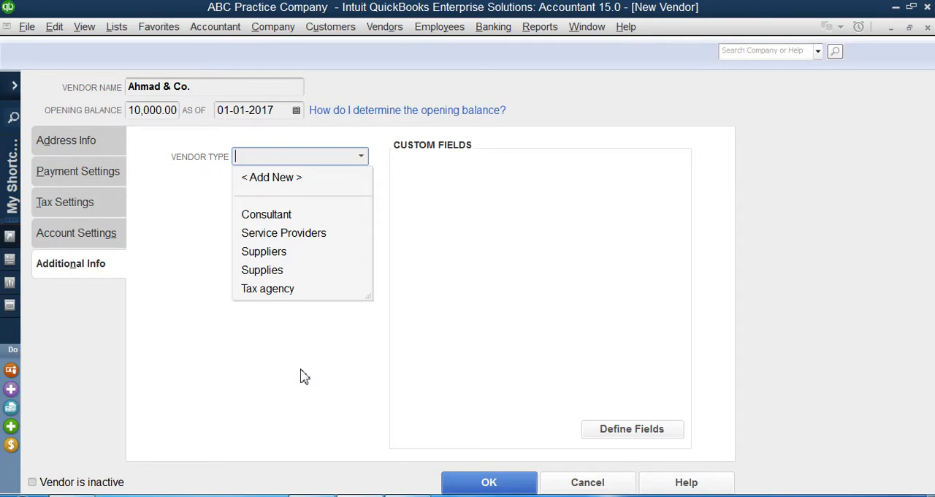
click(281, 255)
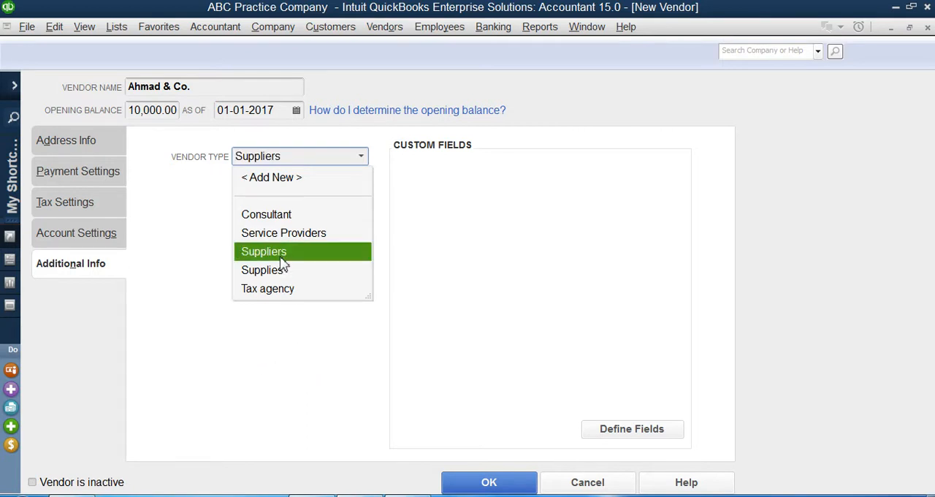
click(284, 270)
click(426, 294)
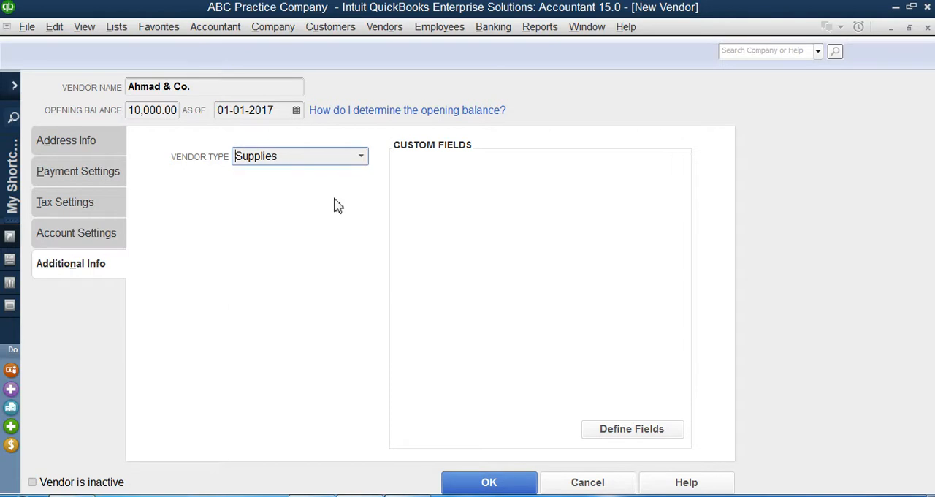
Change the vendor type to Consultant and try Tax agency as an alternative
click(359, 161)
click(293, 213)
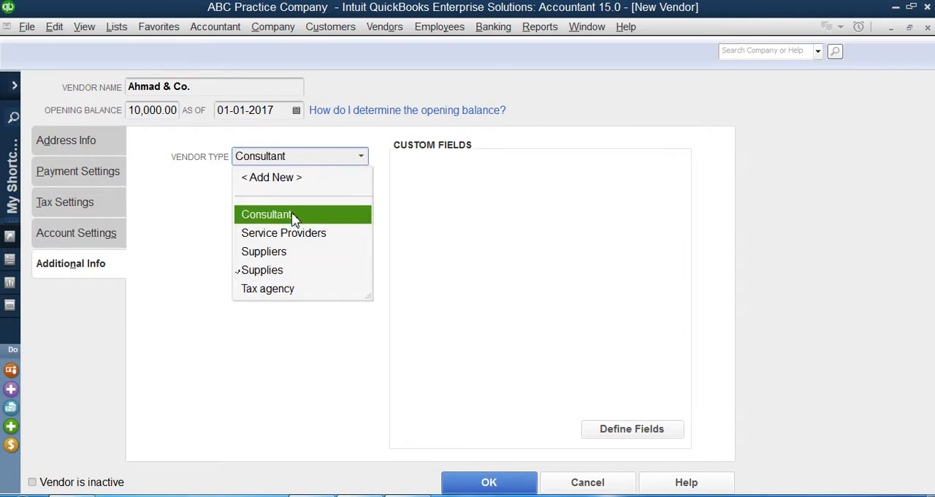
click(362, 159)
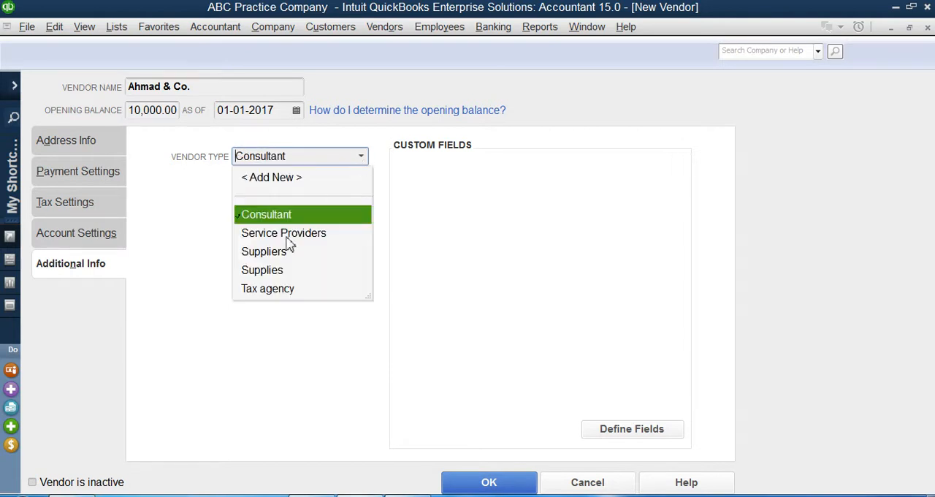
click(253, 291)
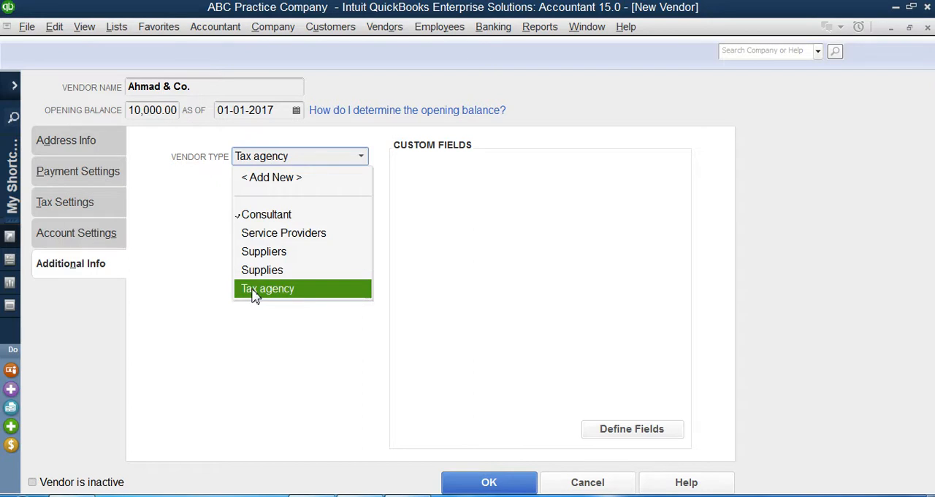
click(261, 358)
Set the vendor type to Suppliers and save the new vendor record
click(366, 161)
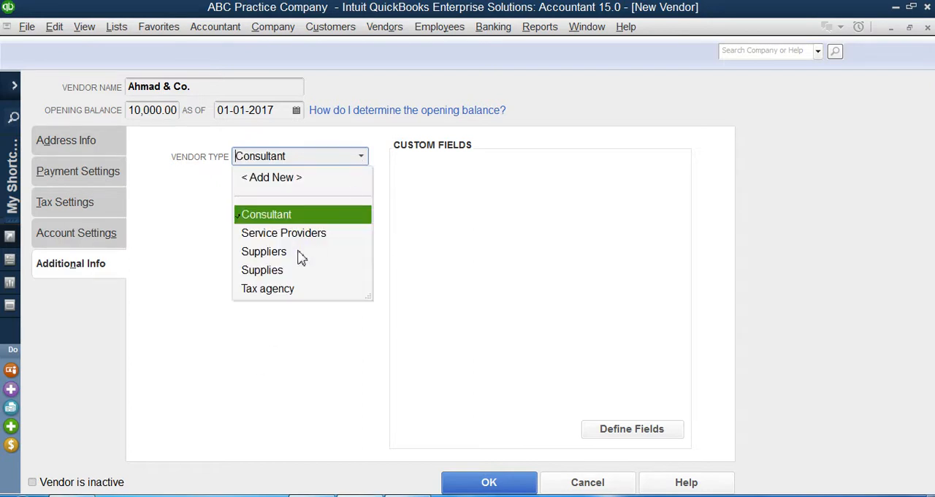
click(301, 257)
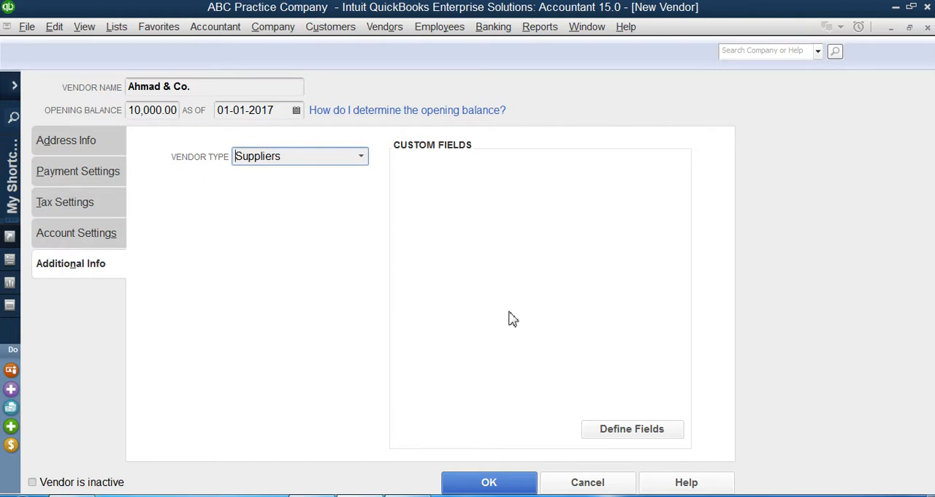
click(502, 488)
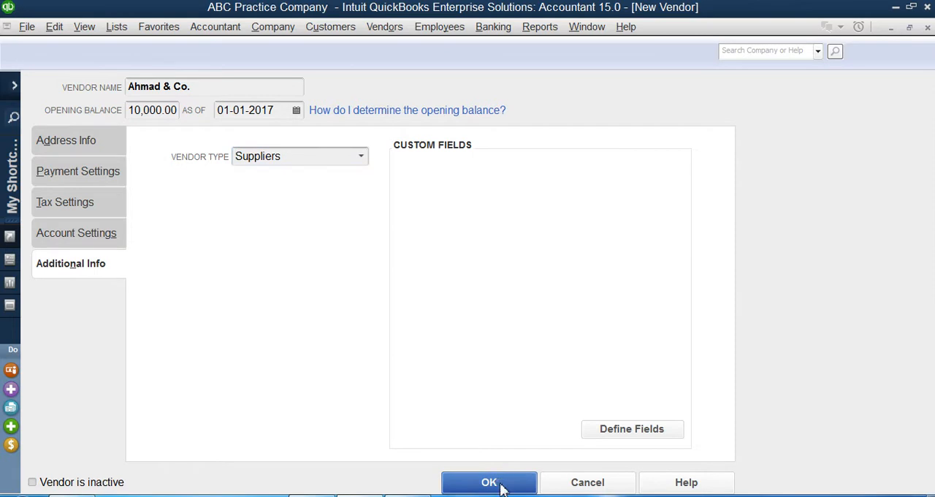